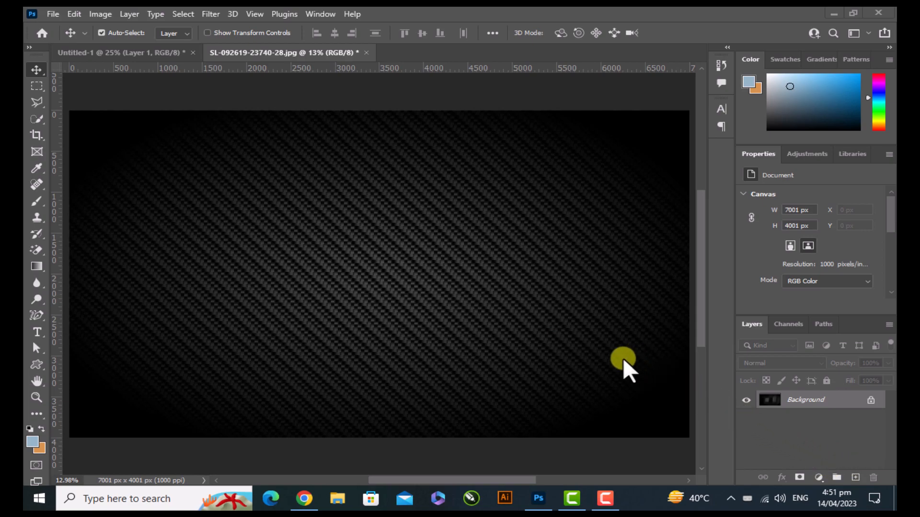
Bring the red logo into the dark textured background document and scale it to about 190% near the canvas centre
{"action": "left_click", "coordinate": [159, 56]}
{"action": "left_click_drag", "start_coordinate": [359, 263], "coordinate": [378, 281]}
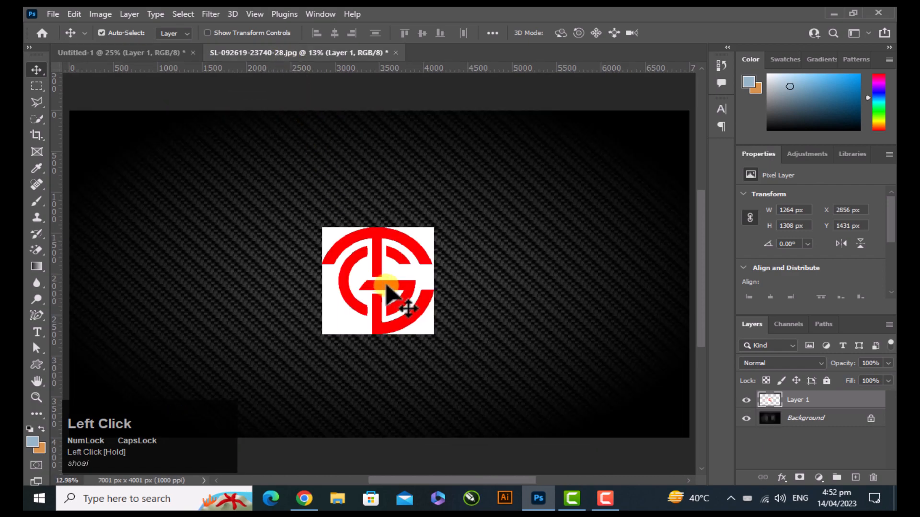
{"action": "key", "text": "ctrl+t"}
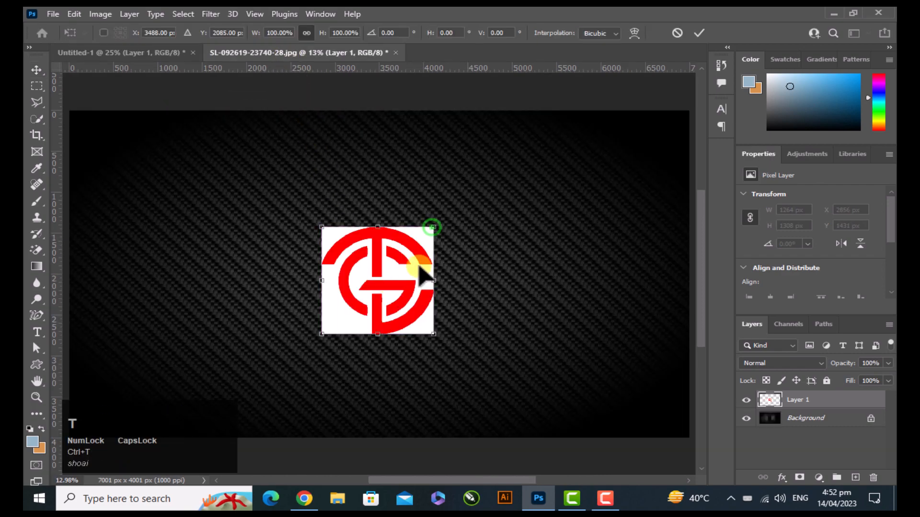
{"action": "left_click_drag", "start_coordinate": [434, 227], "coordinate": [550, 144]}
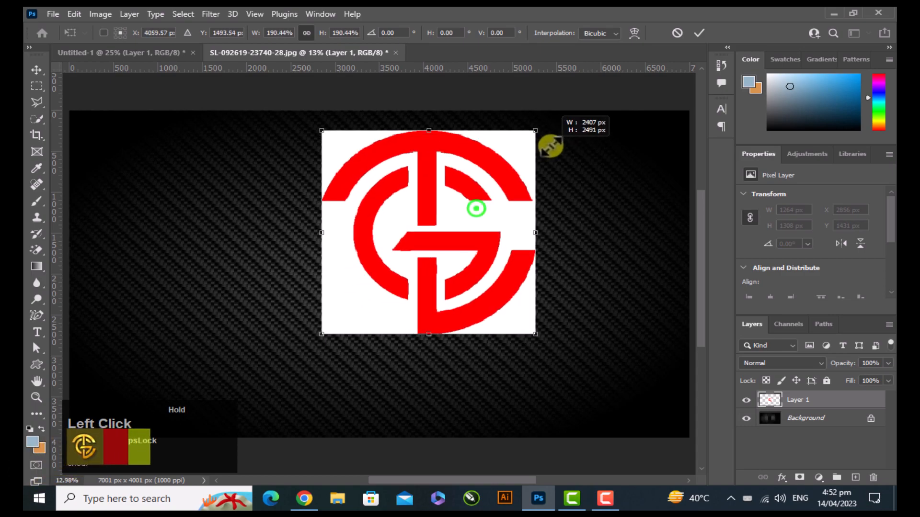
{"action": "left_click_drag", "start_coordinate": [476, 208], "coordinate": [411, 261]}
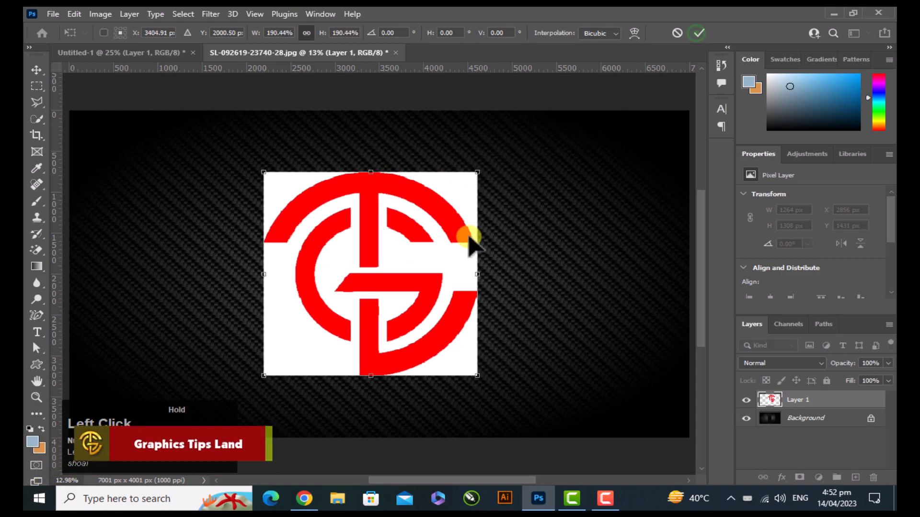
{"action": "left_click", "coordinate": [699, 32]}
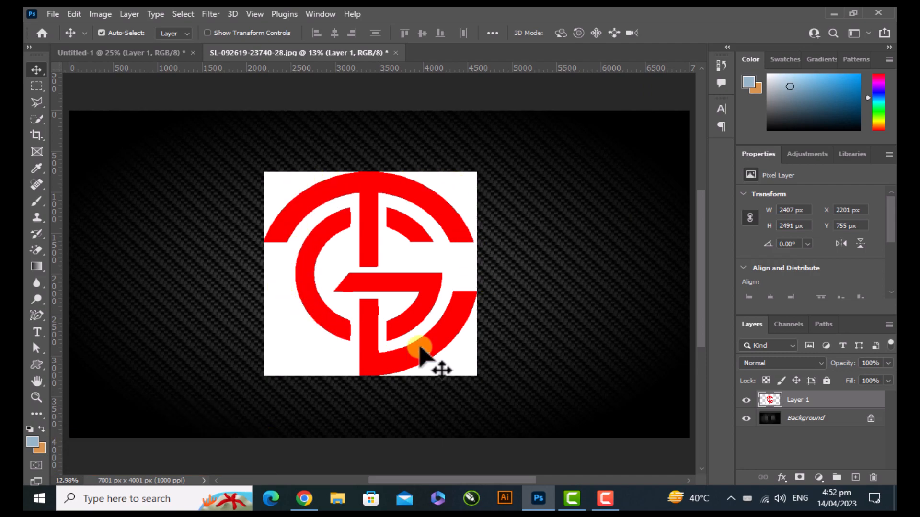
Remove the logo's white background using a selection loaded from the Green channel, and clear the selection
{"action": "left_click", "coordinate": [784, 328]}
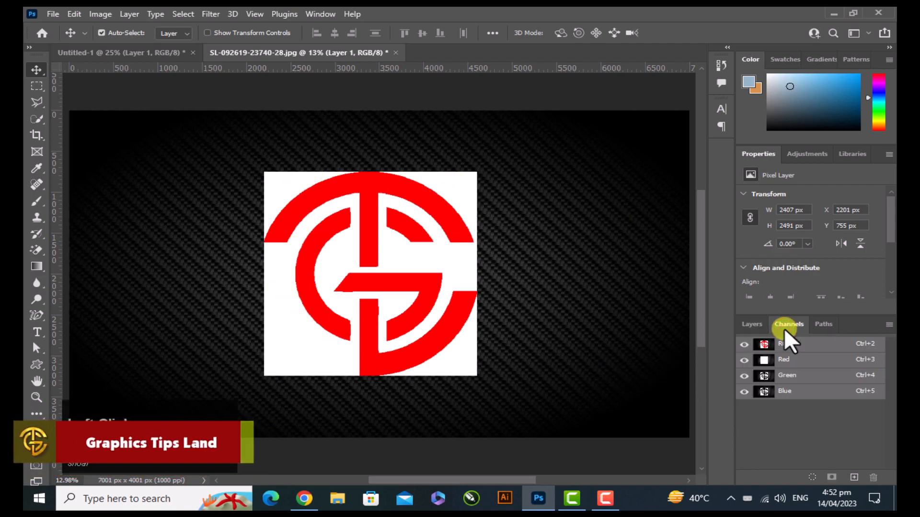
{"action": "left_click_drag", "start_coordinate": [764, 381], "coordinate": [766, 379]}
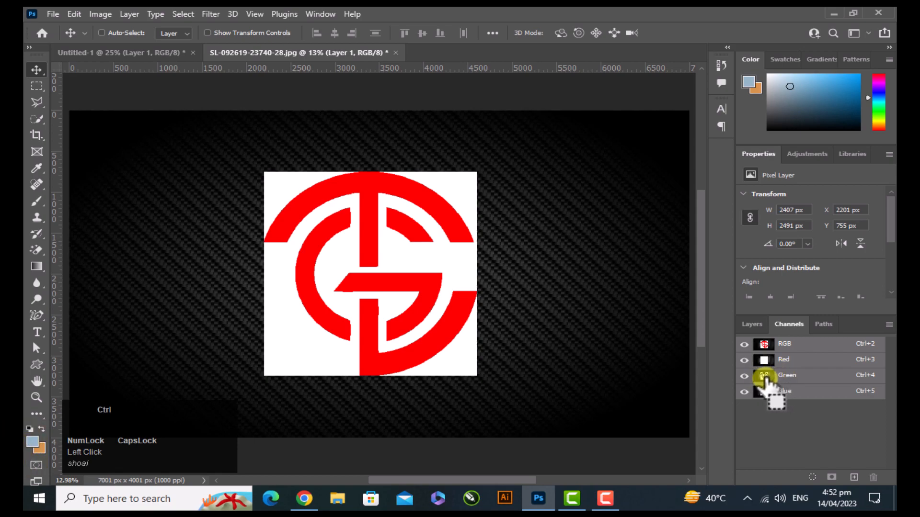
{"action": "left_click", "coordinate": [764, 378], "text": "ctrl"}
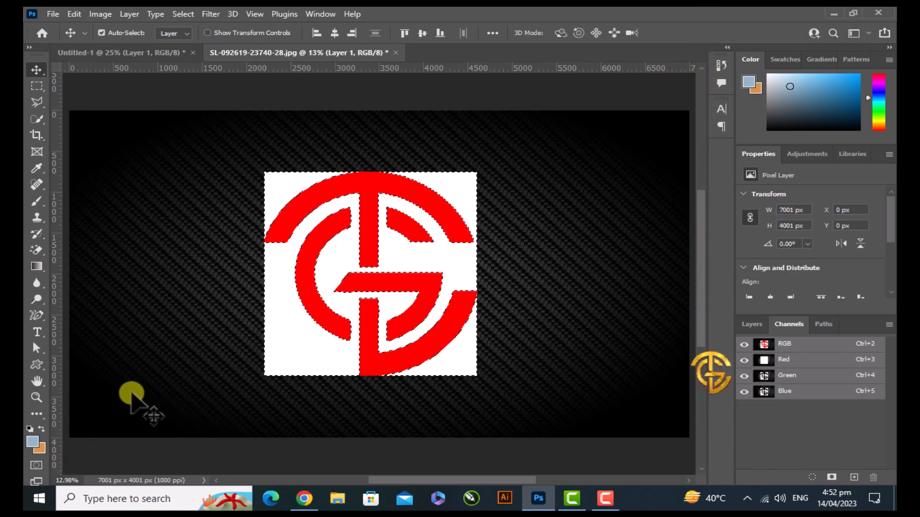
{"action": "key", "text": "Delete"}
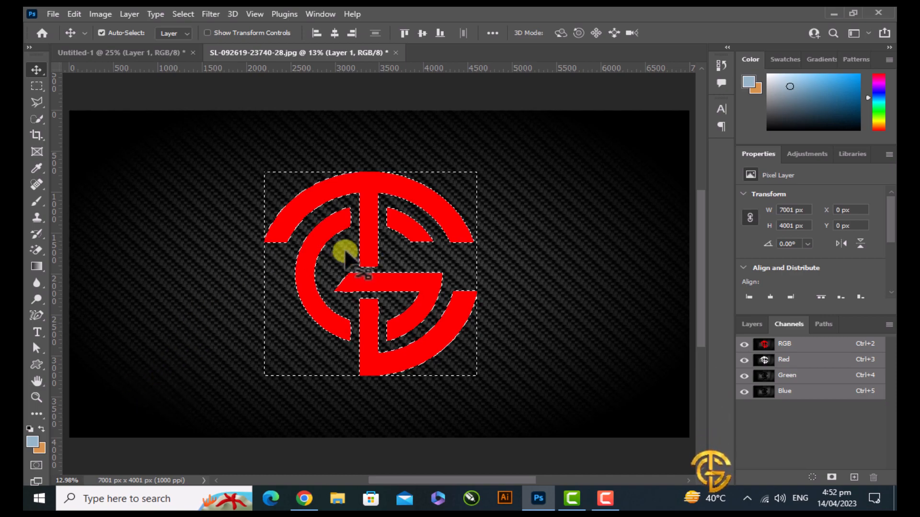
{"action": "left_click", "coordinate": [181, 14]}
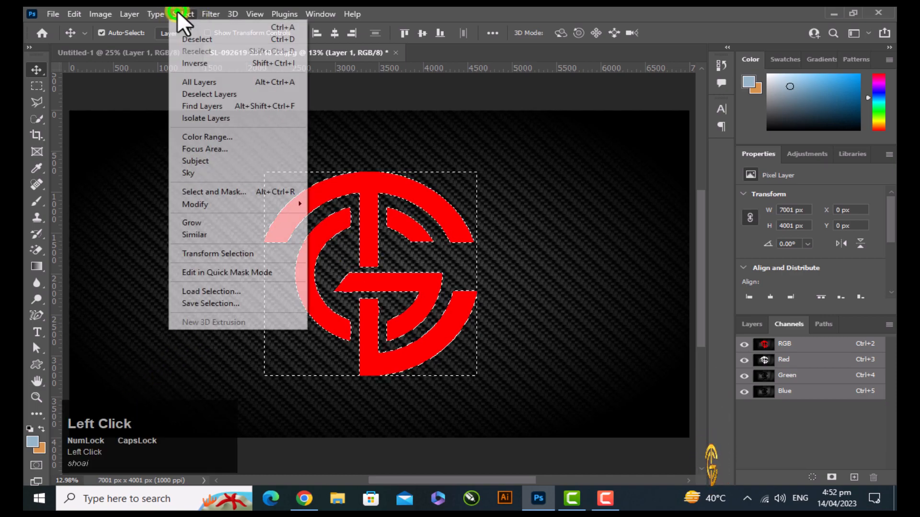
{"action": "left_click", "coordinate": [214, 41]}
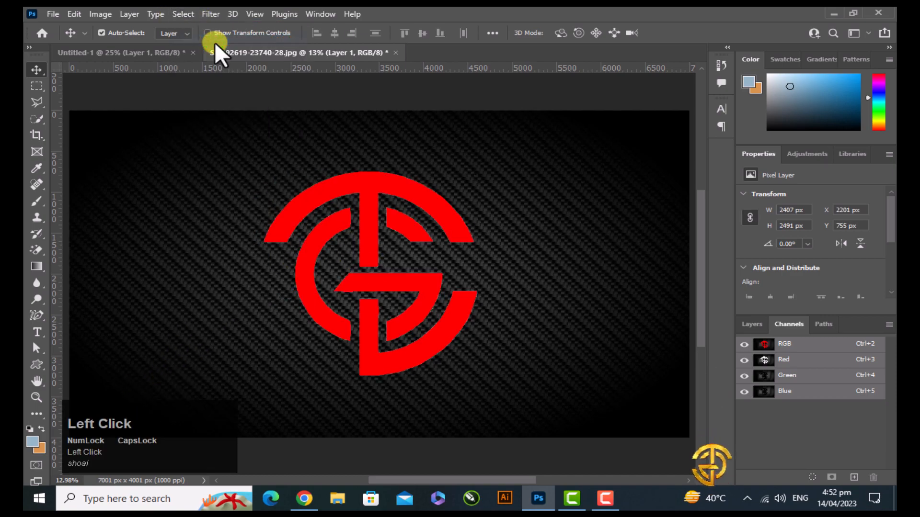
Add a Color Overlay in blue 0046a5 with Normal blend mode and 100% opacity to the logo layer
{"action": "left_click", "coordinate": [751, 324]}
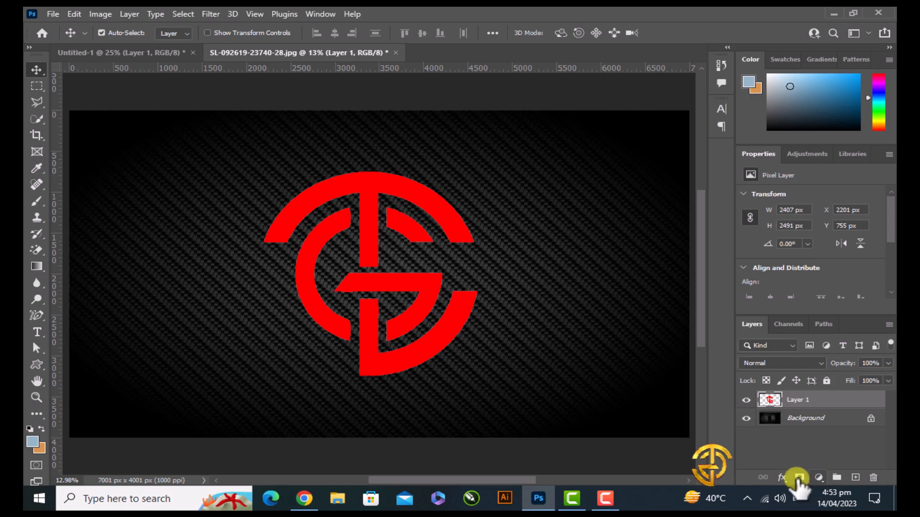
{"action": "left_click", "coordinate": [782, 478]}
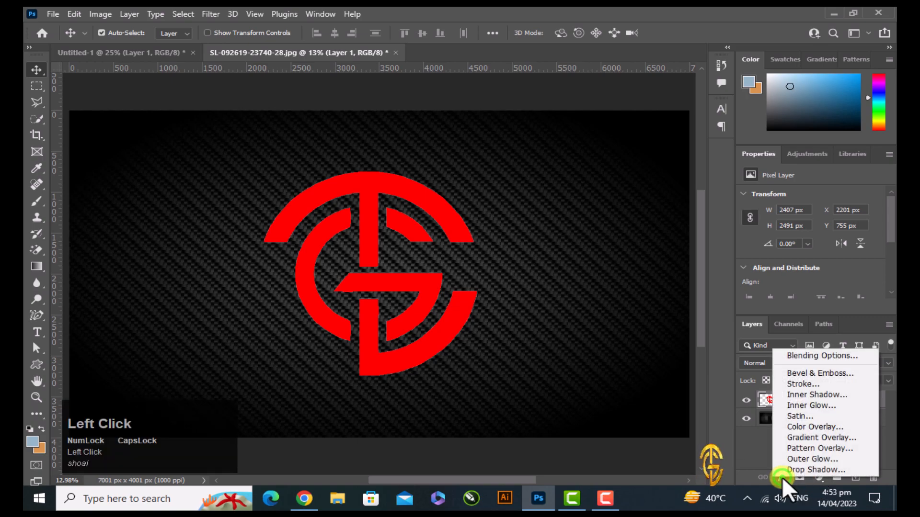
{"action": "left_click", "coordinate": [821, 356]}
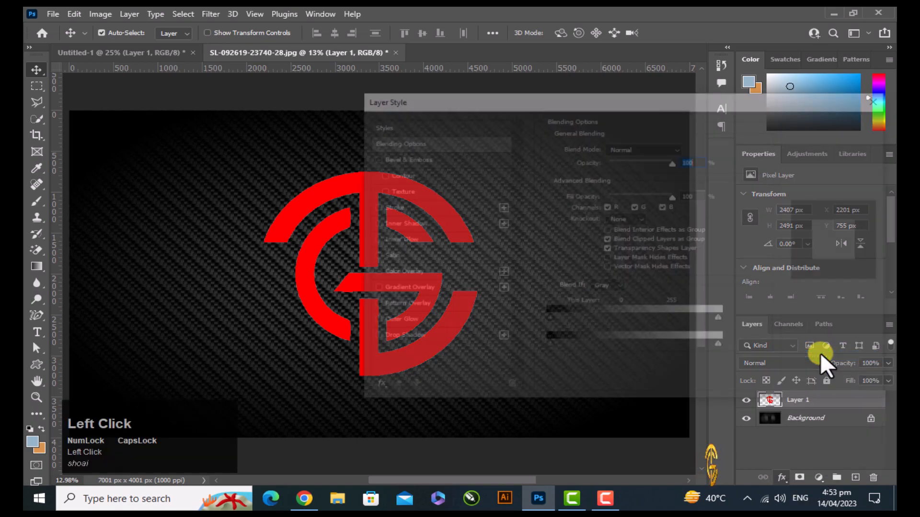
{"action": "left_click_drag", "start_coordinate": [651, 103], "coordinate": [593, 100]}
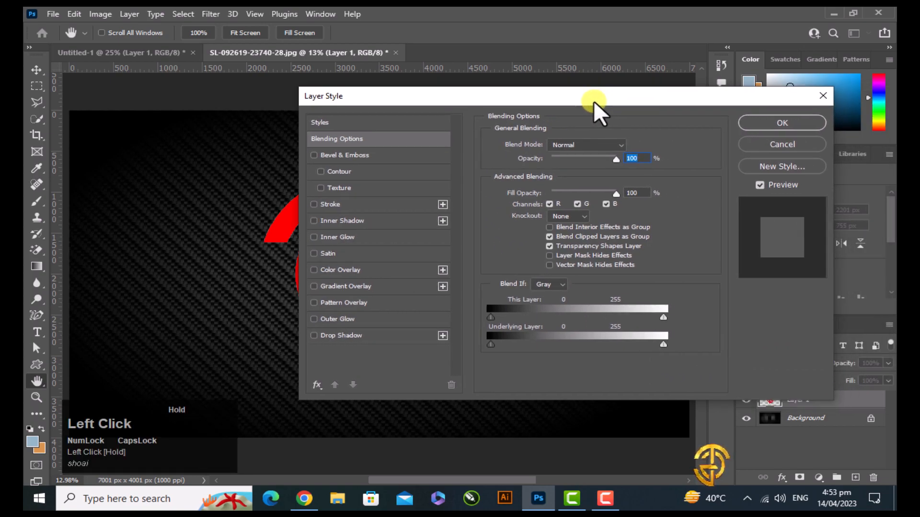
{"action": "left_click", "coordinate": [353, 271]}
{"action": "left_click", "coordinate": [623, 148]}
{"action": "left_click_drag", "start_coordinate": [752, 416], "coordinate": [707, 416]}
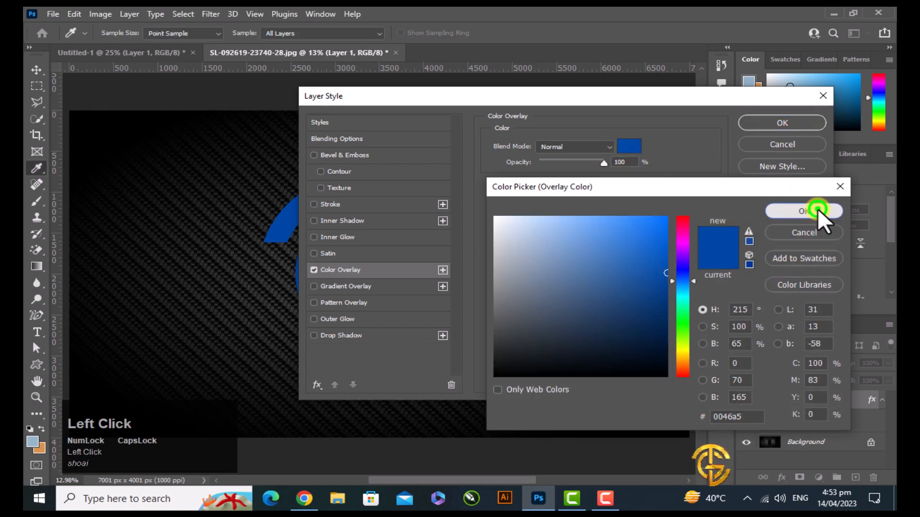
{"action": "left_click", "coordinate": [817, 209]}
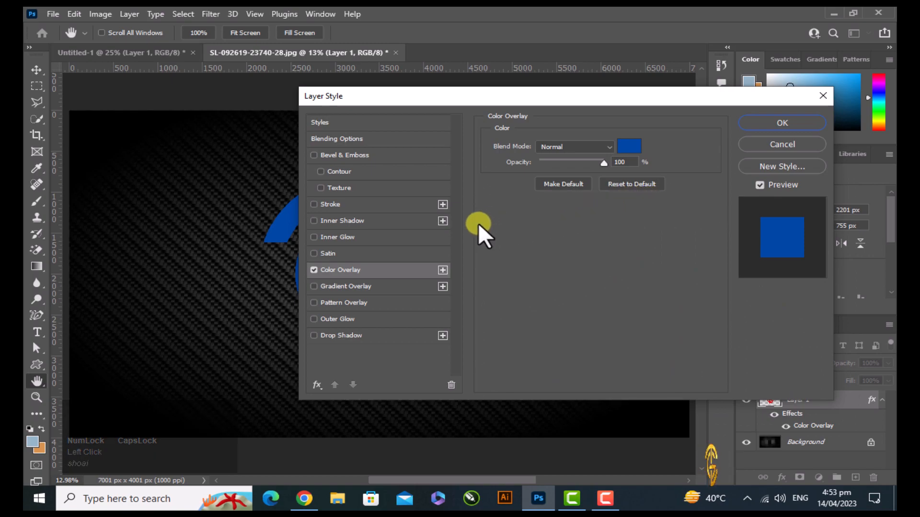
{"action": "left_click_drag", "start_coordinate": [625, 162], "coordinate": [609, 163]}
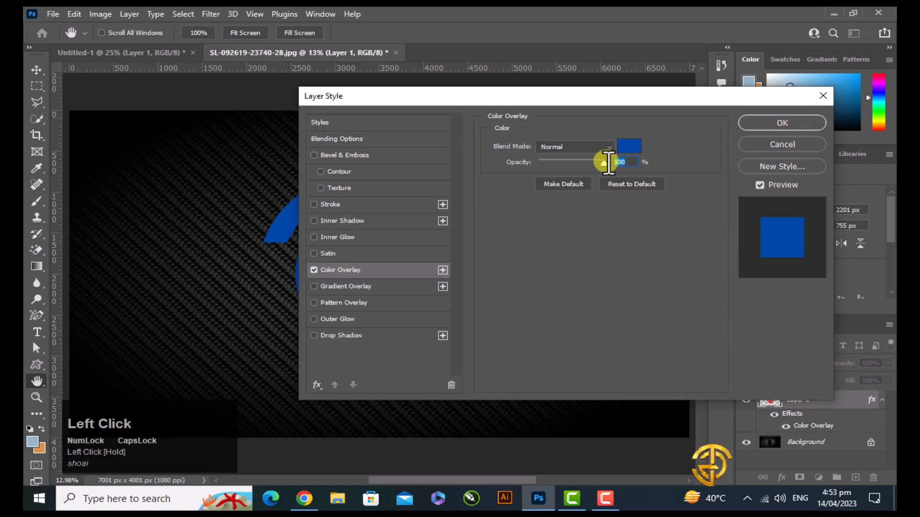
Add Bevel & Emboss with Inner Bevel style, Smooth technique, 32% depth, Up direction, 31 px size and 2 px soften
{"action": "left_click", "coordinate": [361, 154]}
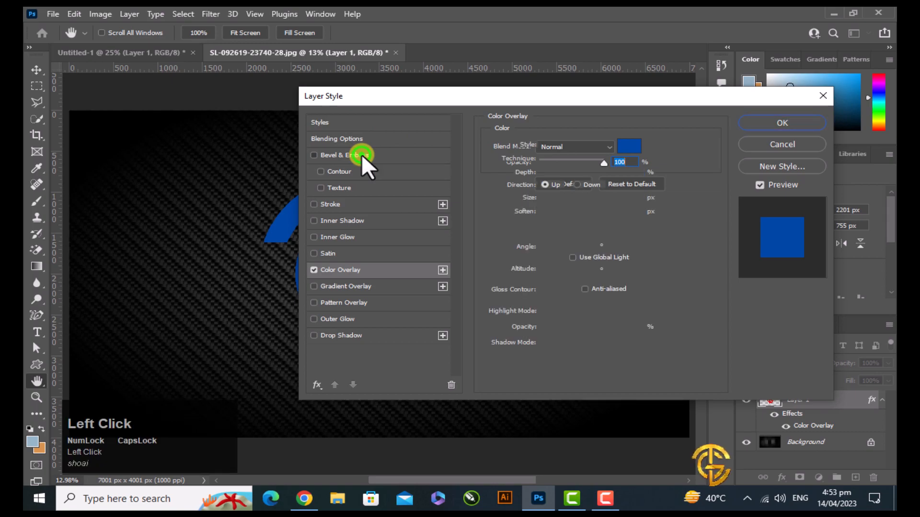
{"action": "left_click", "coordinate": [584, 144]}
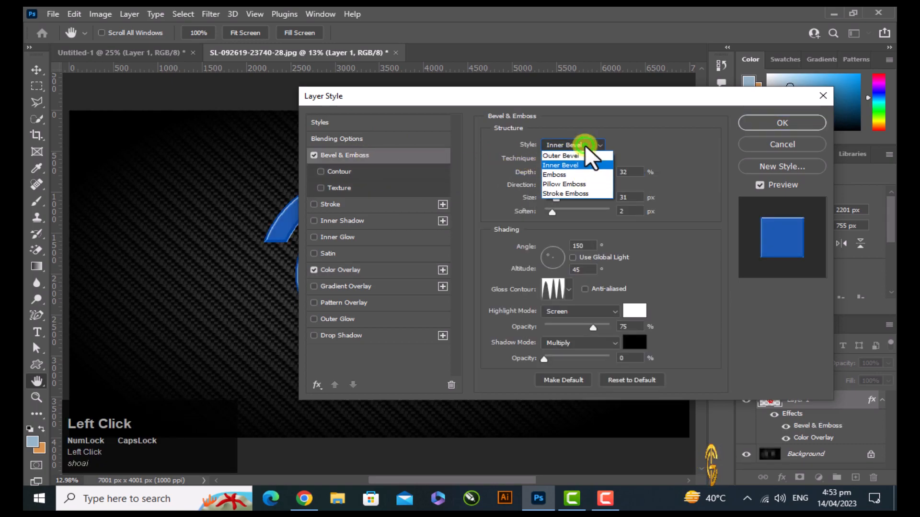
{"action": "left_click", "coordinate": [575, 166]}
{"action": "left_click", "coordinate": [577, 158]}
{"action": "left_click", "coordinate": [579, 169]}
{"action": "left_click", "coordinate": [632, 172]}
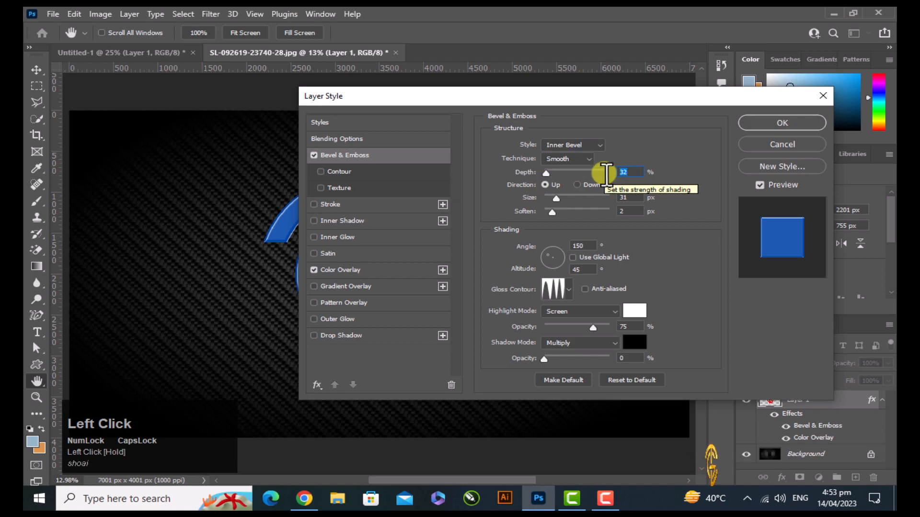
{"action": "left_click", "coordinate": [547, 186]}
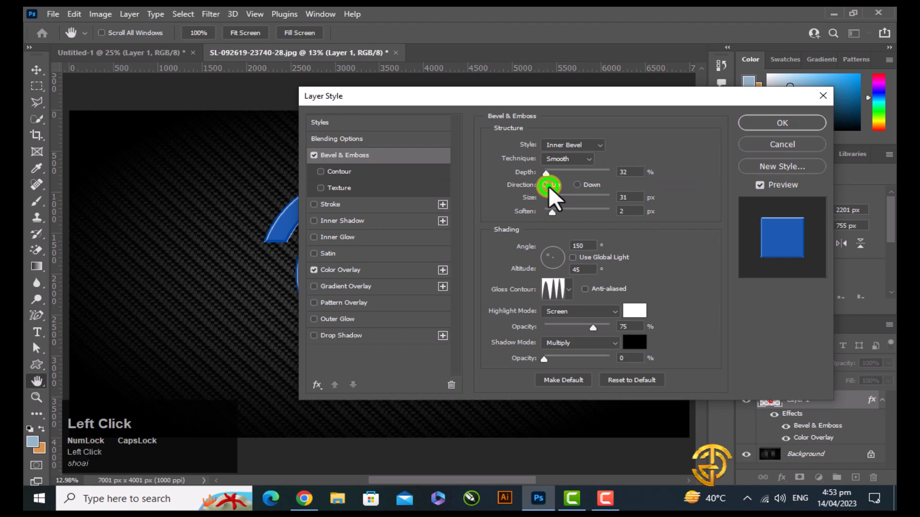
{"action": "left_click_drag", "start_coordinate": [635, 197], "coordinate": [615, 209]}
Set the bevel's shading to a 150° angle and a 46° altitude
{"action": "left_click_drag", "start_coordinate": [587, 249], "coordinate": [573, 247]}
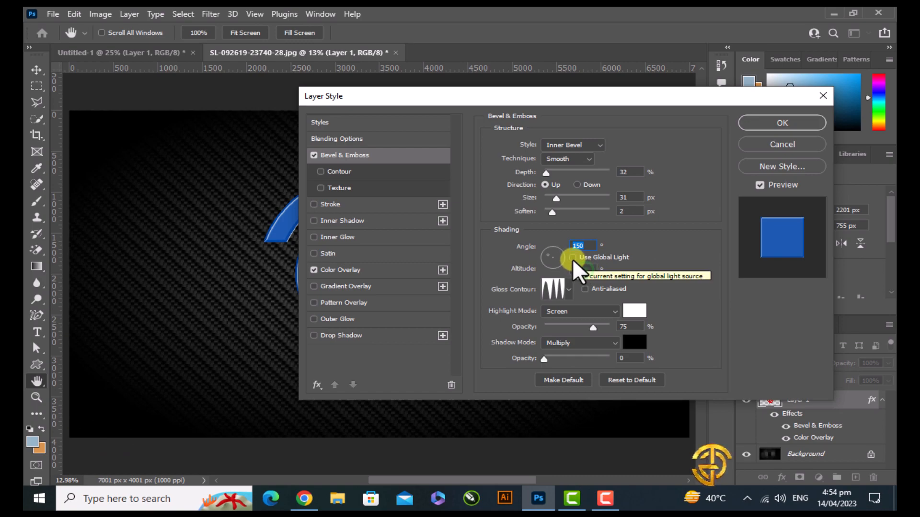
{"action": "left_click_drag", "start_coordinate": [581, 269], "coordinate": [572, 270]}
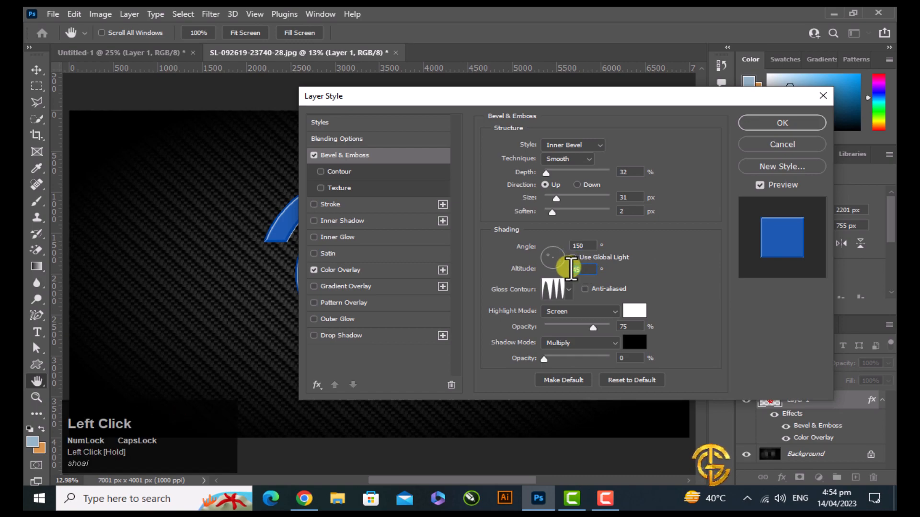
{"action": "key", "text": "Up"}
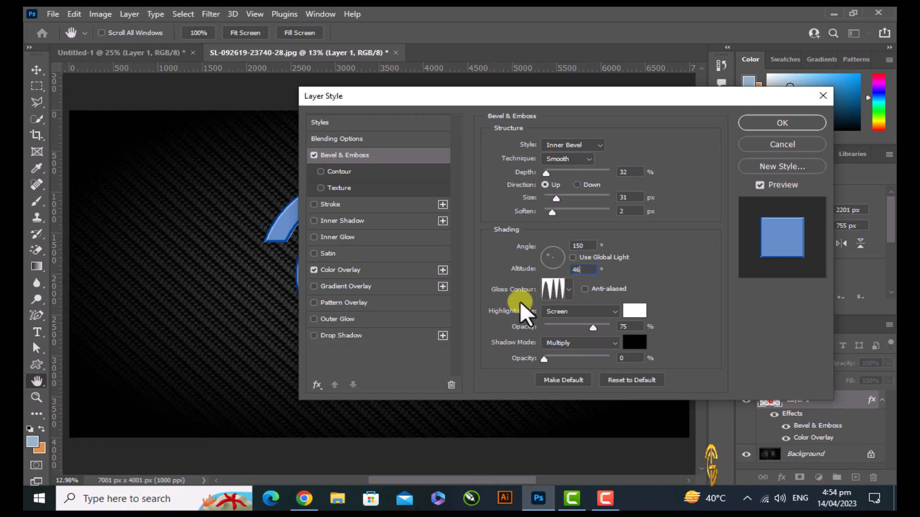
Choose the Ring - Triple gloss contour for the bevel and keep its Screen highlight at 75% opacity
{"action": "left_click", "coordinate": [568, 290]}
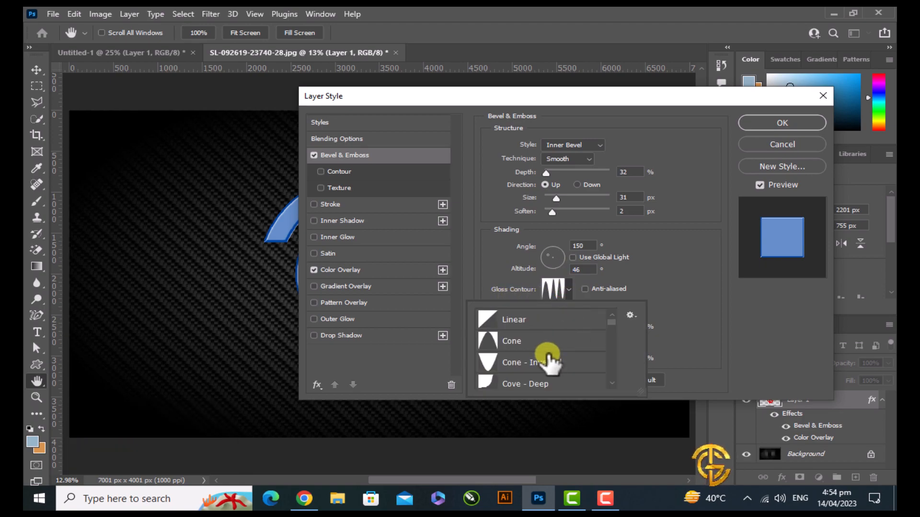
{"action": "scroll", "coordinate": [550, 362], "scroll_direction": "down", "scroll_amount": 4}
{"action": "scroll", "coordinate": [548, 362], "scroll_direction": "down", "scroll_amount": 5}
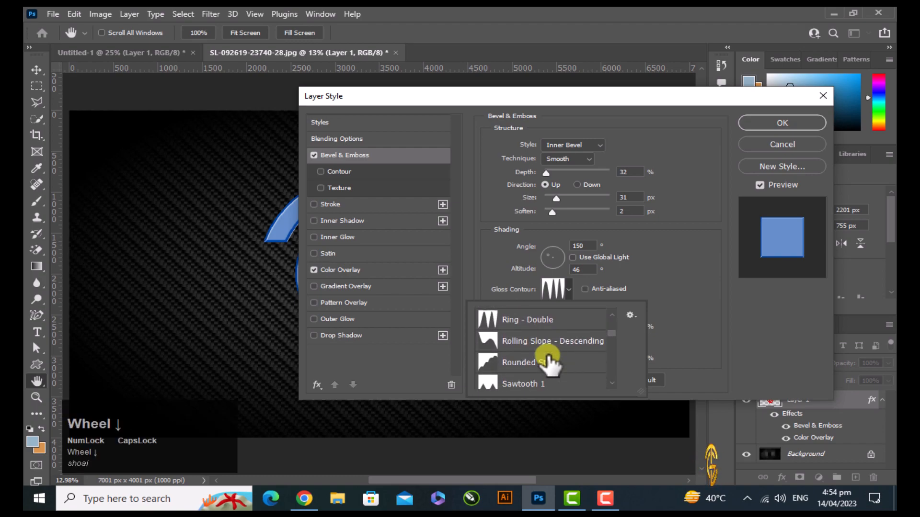
{"action": "scroll", "coordinate": [551, 367], "scroll_direction": "up", "scroll_amount": 1}
{"action": "scroll", "coordinate": [551, 365], "scroll_direction": "down", "scroll_amount": 10}
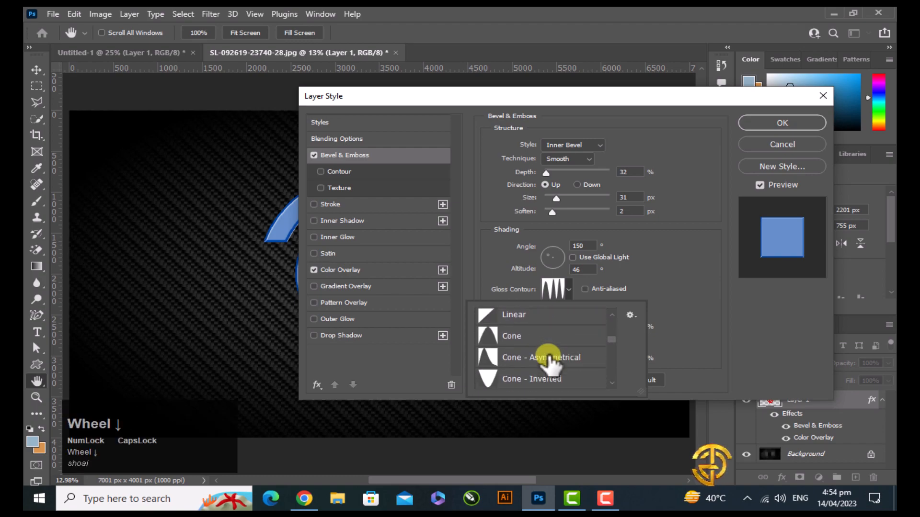
{"action": "scroll", "coordinate": [551, 365], "scroll_direction": "down", "scroll_amount": 7}
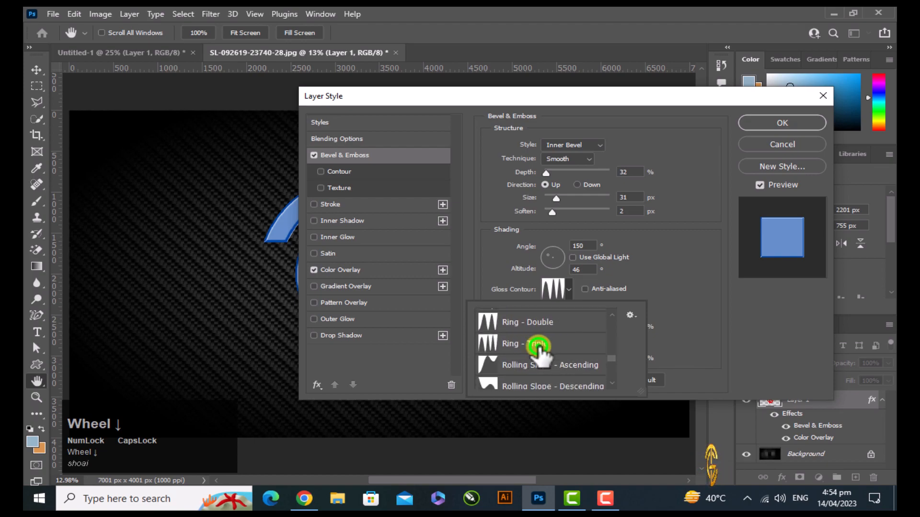
{"action": "left_click", "coordinate": [534, 345]}
{"action": "left_click", "coordinate": [678, 309]}
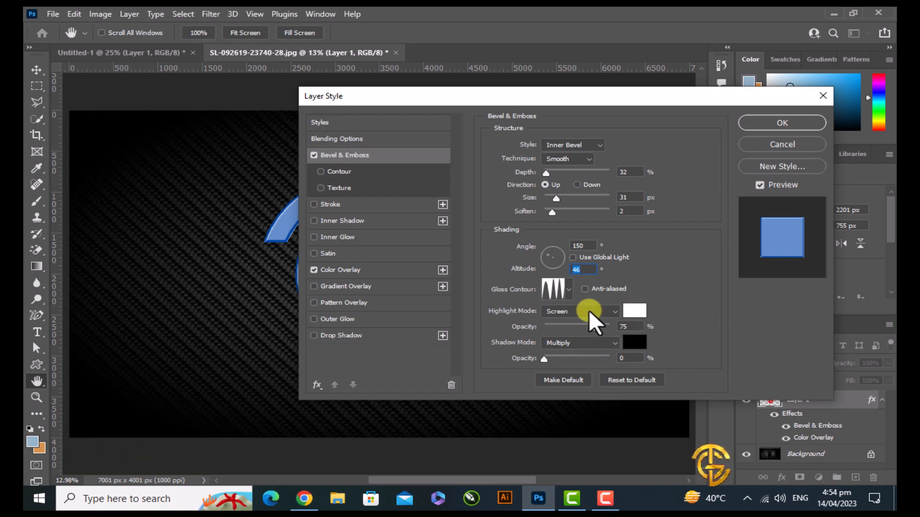
{"action": "left_click_drag", "start_coordinate": [629, 326], "coordinate": [613, 328]}
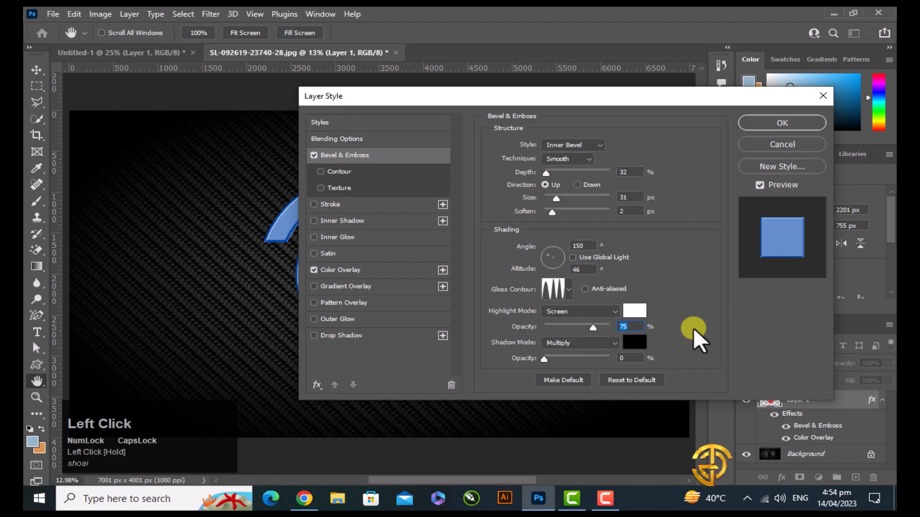
Add an Inner Glow to the logo layer with Multiply blend mode, 50% opacity and 0% noise
{"action": "left_click", "coordinate": [346, 239]}
{"action": "left_click", "coordinate": [597, 145]}
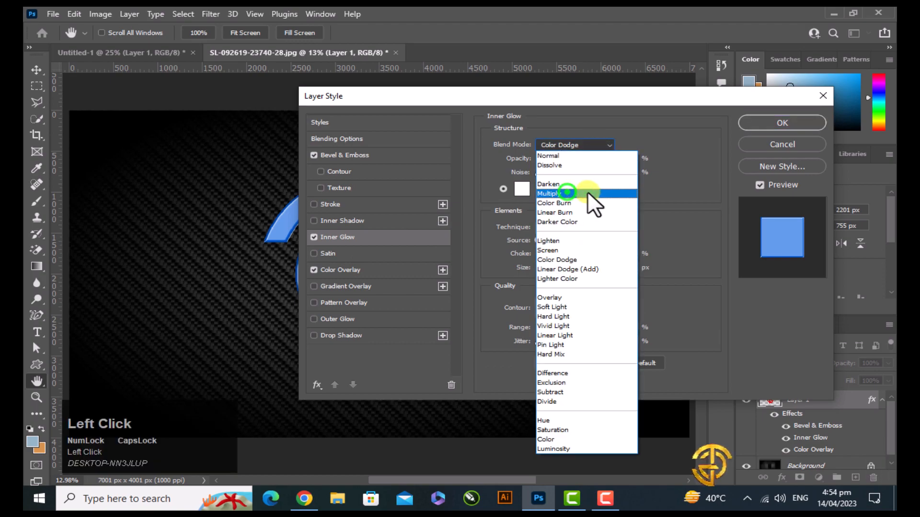
{"action": "left_click", "coordinate": [567, 192]}
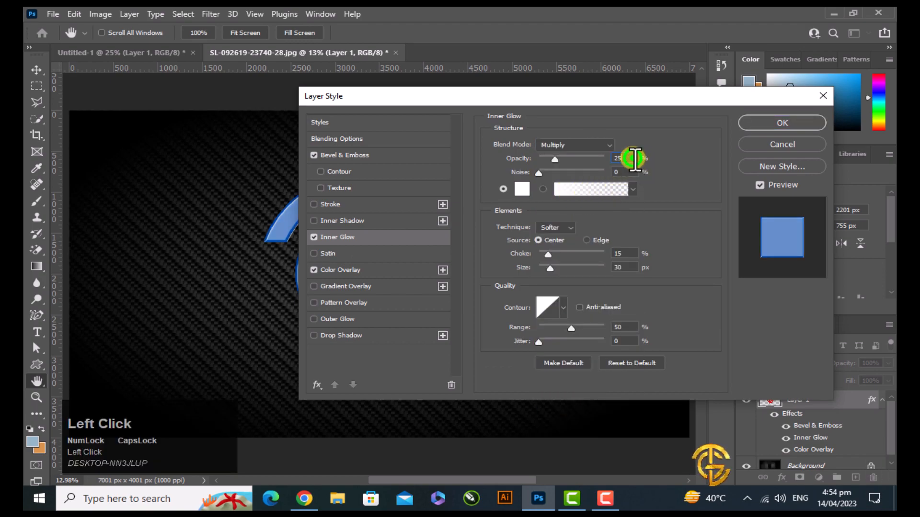
{"action": "left_click_drag", "start_coordinate": [633, 159], "coordinate": [602, 160]}
{"action": "type", "text": "50"}
{"action": "left_click", "coordinate": [621, 173]}
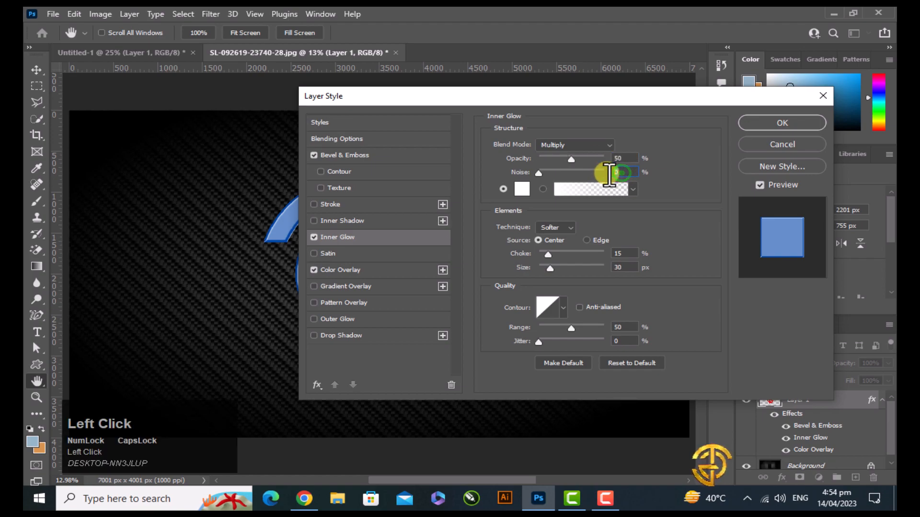
Set the inner glow color to black 000000
{"action": "left_click", "coordinate": [519, 190]}
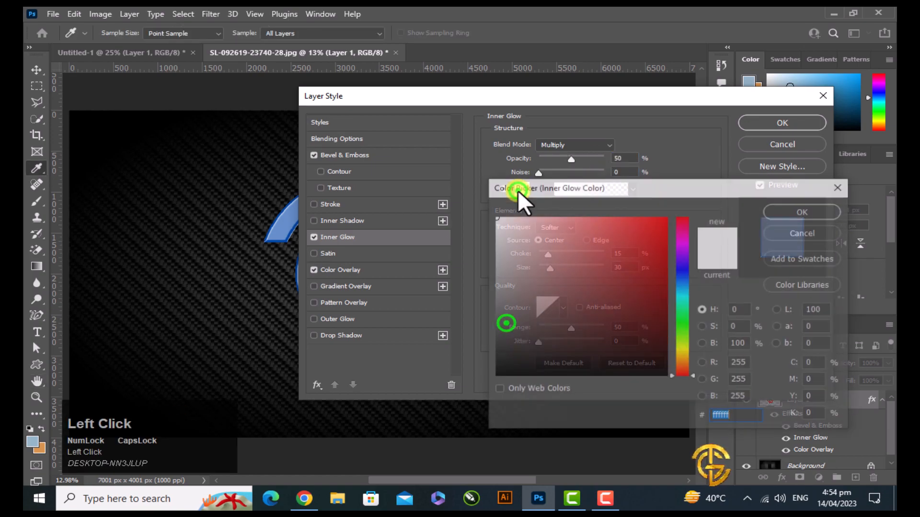
{"action": "left_click_drag", "start_coordinate": [506, 324], "coordinate": [481, 395]}
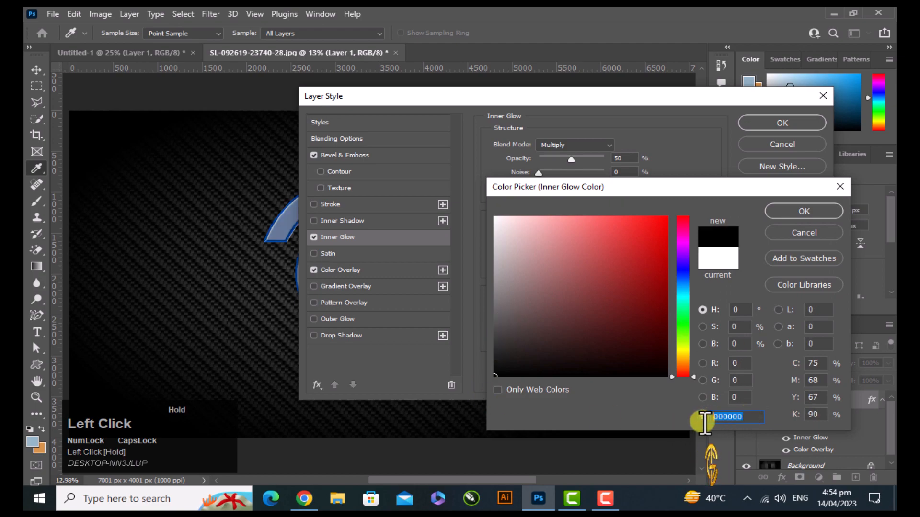
{"action": "left_click", "coordinate": [803, 210]}
Set the inner glow to the Softer technique with Edge source, 10% choke and 30 px size, and apply the layer style
{"action": "left_click", "coordinate": [551, 227]}
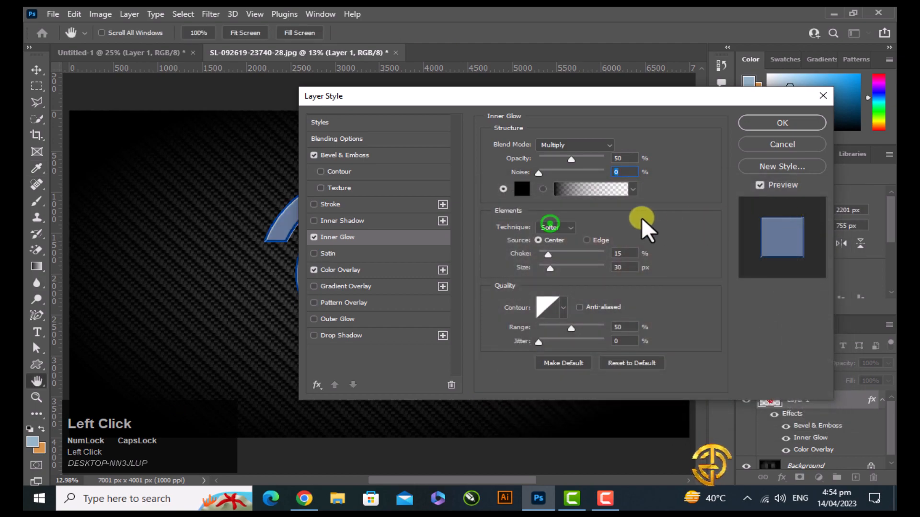
{"action": "left_click", "coordinate": [549, 239]}
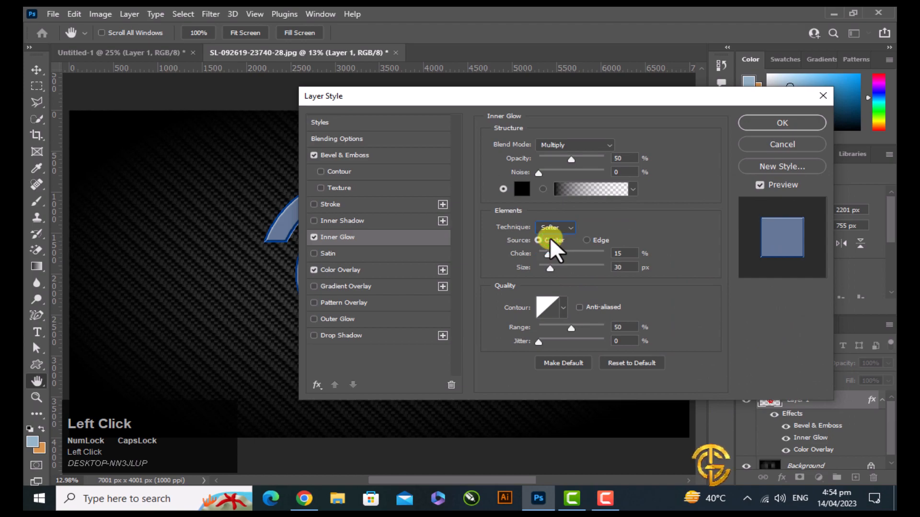
{"action": "left_click", "coordinate": [592, 241]}
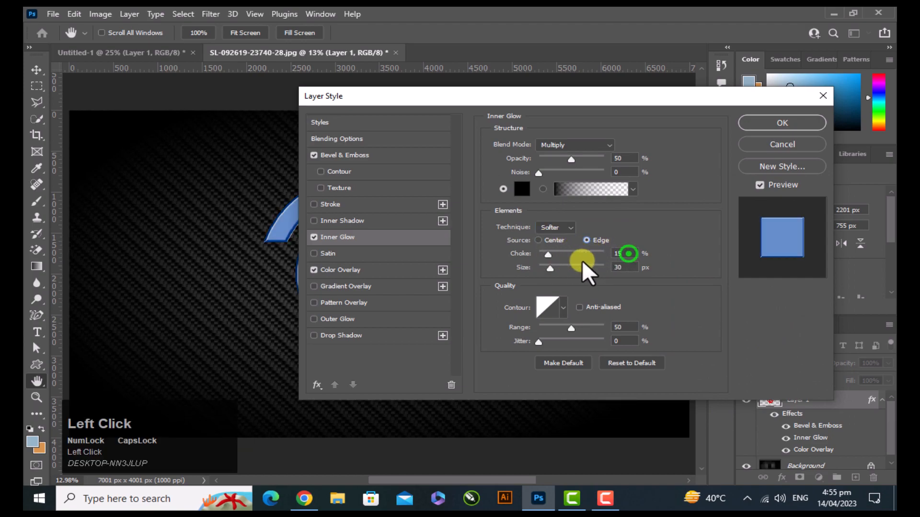
{"action": "left_click_drag", "start_coordinate": [631, 253], "coordinate": [616, 254]}
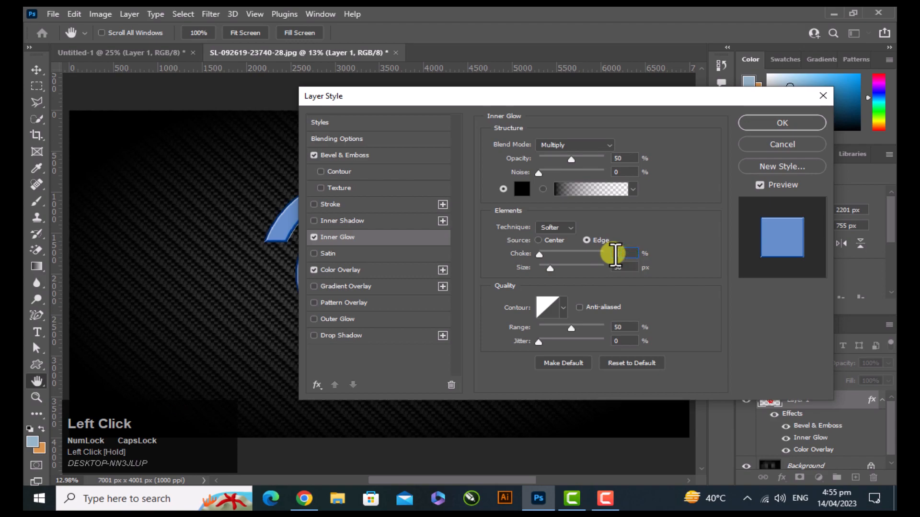
{"action": "type", "text": "10"}
{"action": "left_click_drag", "start_coordinate": [628, 267], "coordinate": [603, 272]}
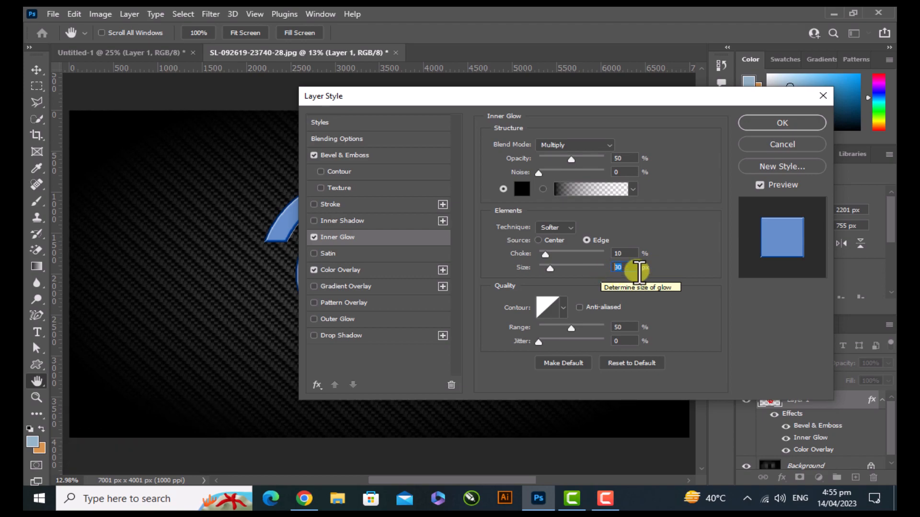
{"action": "left_click", "coordinate": [770, 123]}
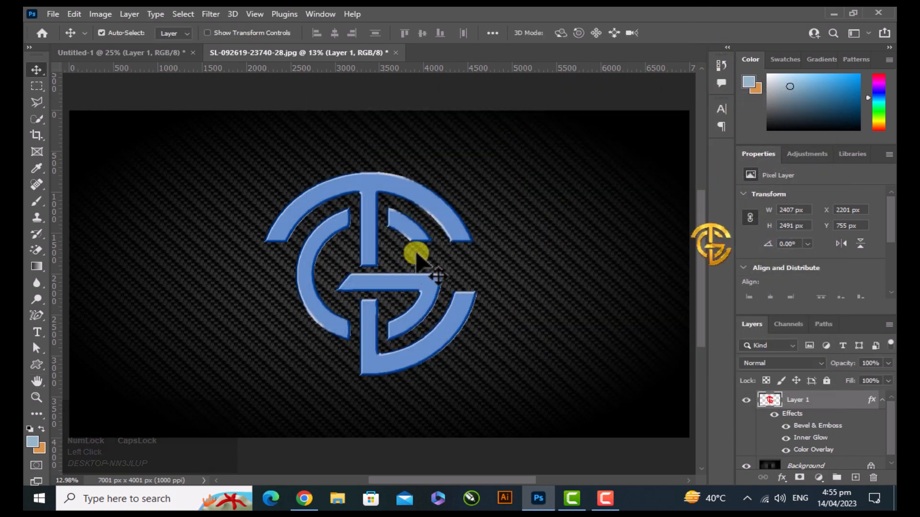
Collapse the effects of Layer 1 and duplicate the layer
{"action": "left_click", "coordinate": [882, 405]}
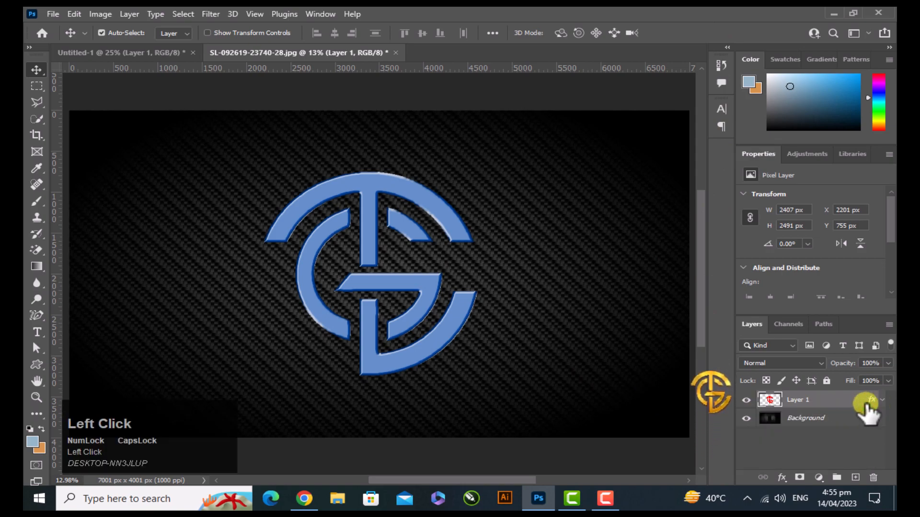
{"action": "left_click_drag", "start_coordinate": [830, 401], "coordinate": [855, 477]}
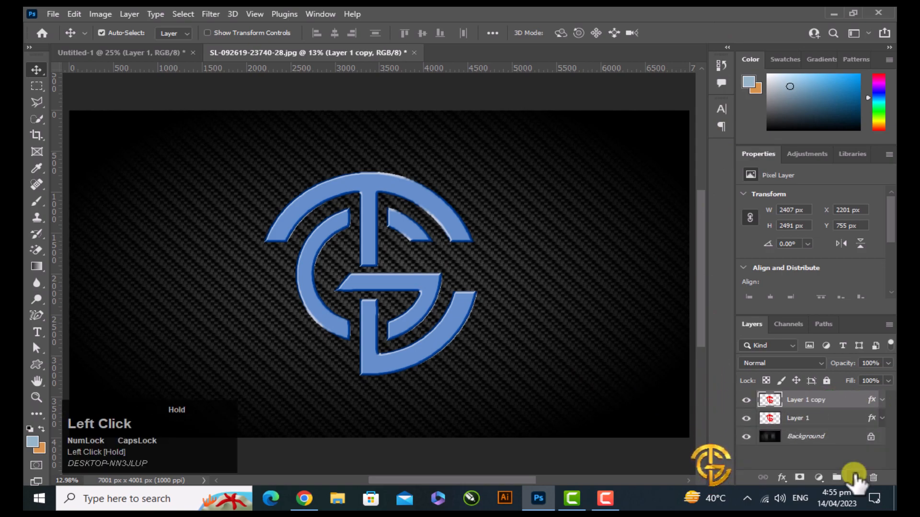
Set the Bevel & Emboss altitude of Layer 1 copy to 45° and apply the change
{"action": "left_click", "coordinate": [883, 400]}
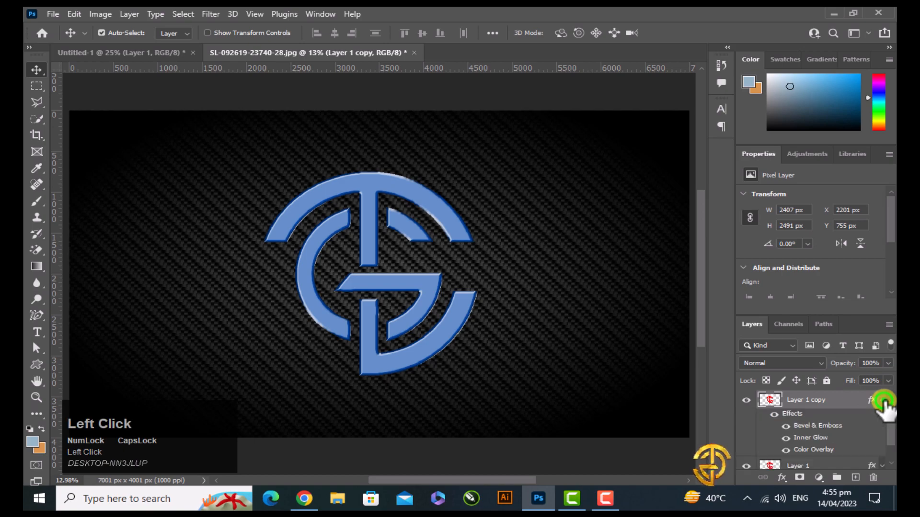
{"action": "double_click", "coordinate": [823, 426]}
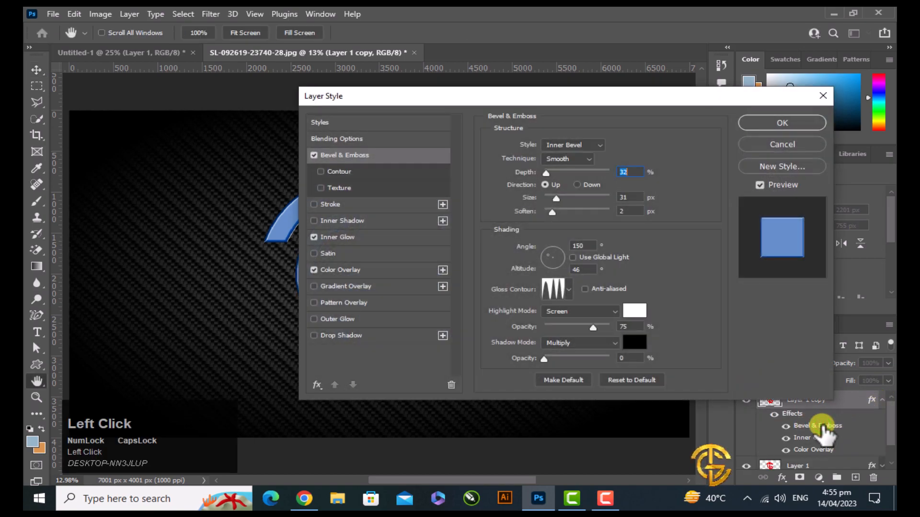
{"action": "left_click_drag", "start_coordinate": [591, 99], "coordinate": [554, 101]}
{"action": "left_click", "coordinate": [548, 272]}
{"action": "left_click", "coordinate": [490, 277]}
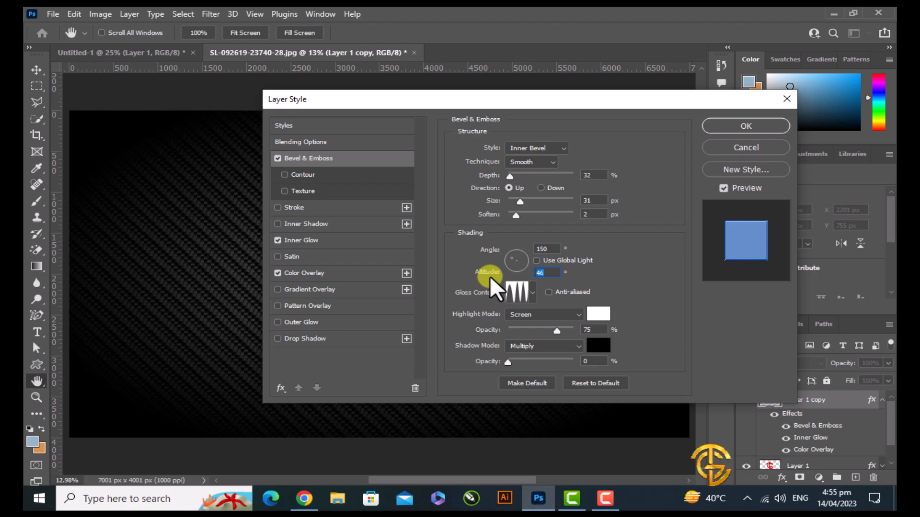
{"action": "type", "text": "45"}
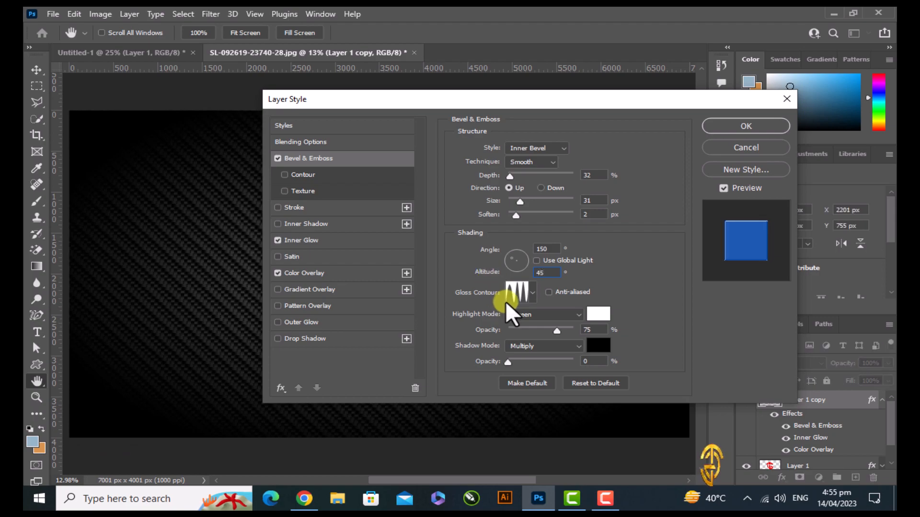
{"action": "left_click", "coordinate": [743, 128]}
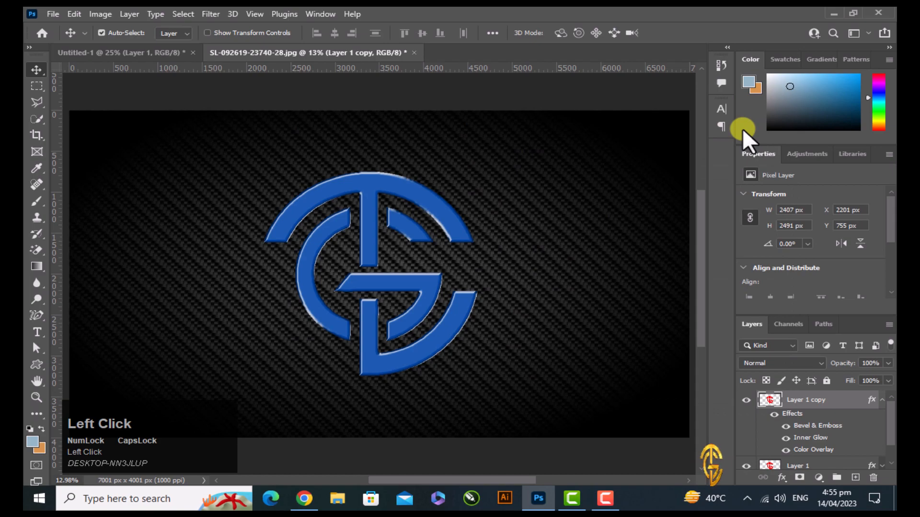
Reduce the opacity of Layer 1 copy to 60%
{"action": "left_click", "coordinate": [881, 400]}
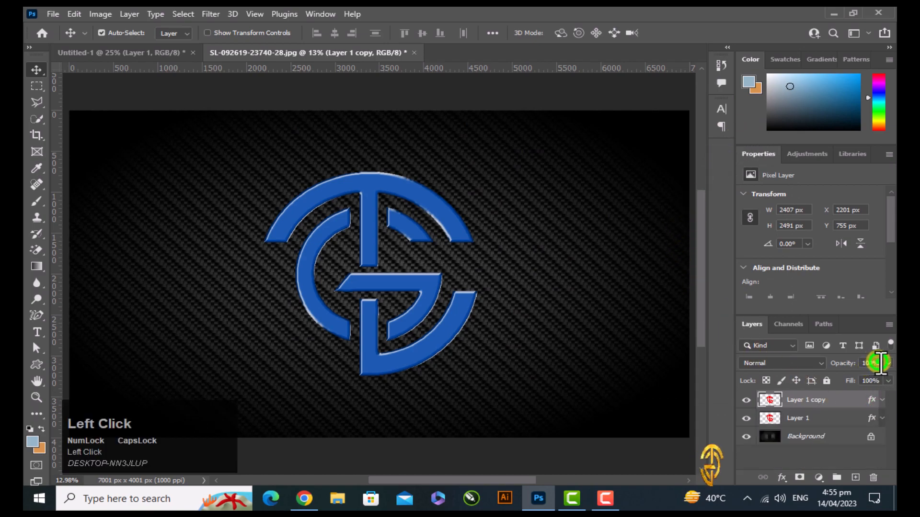
{"action": "left_click_drag", "start_coordinate": [880, 363], "coordinate": [847, 363]}
{"action": "type", "text": "60"}
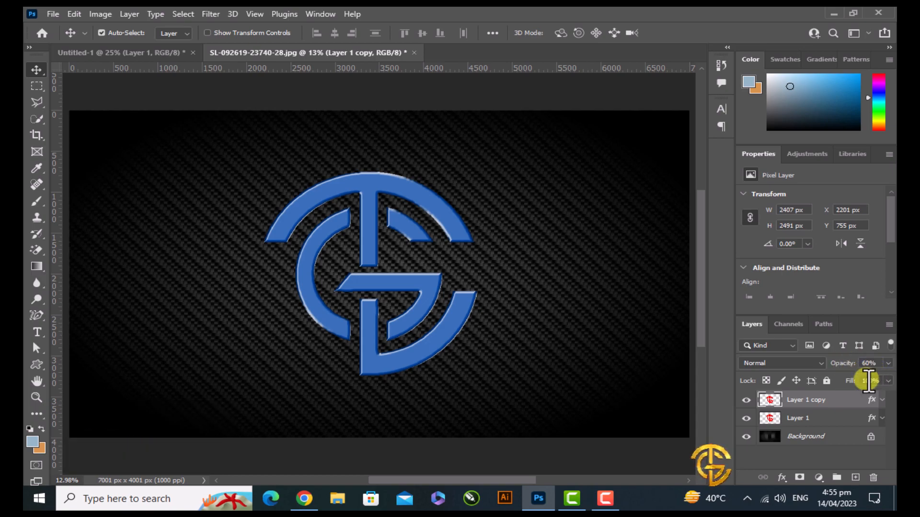
Convert Layer 1 and Layer 1 copy together into one smart object
{"action": "left_click", "coordinate": [836, 419], "text": "ctrl"}
{"action": "right_click", "coordinate": [835, 420]}
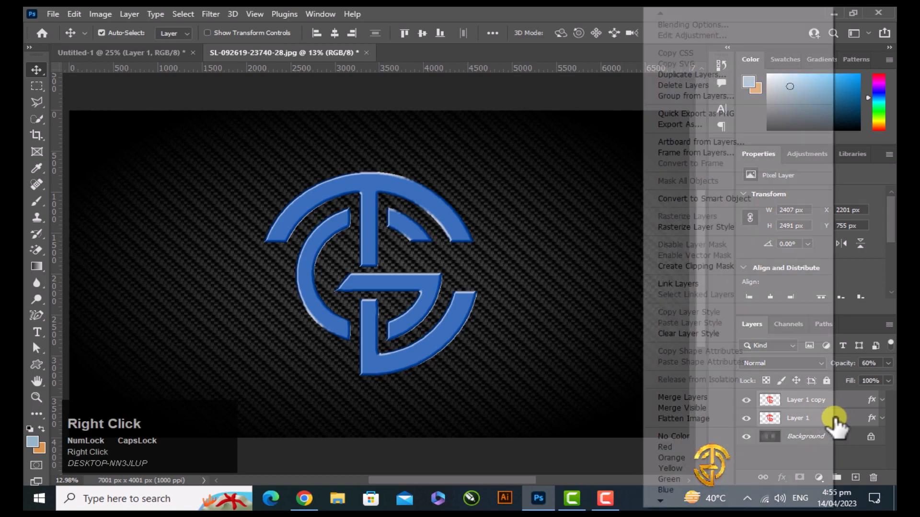
{"action": "left_click", "coordinate": [711, 201]}
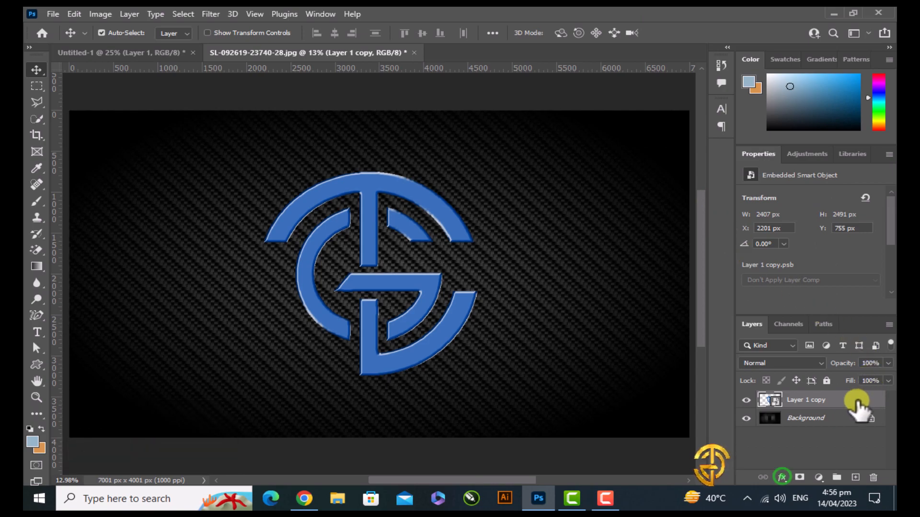
Add an Inner Glow to the smart object with Color Dodge blend mode and 25% opacity
{"action": "left_click", "coordinate": [782, 477]}
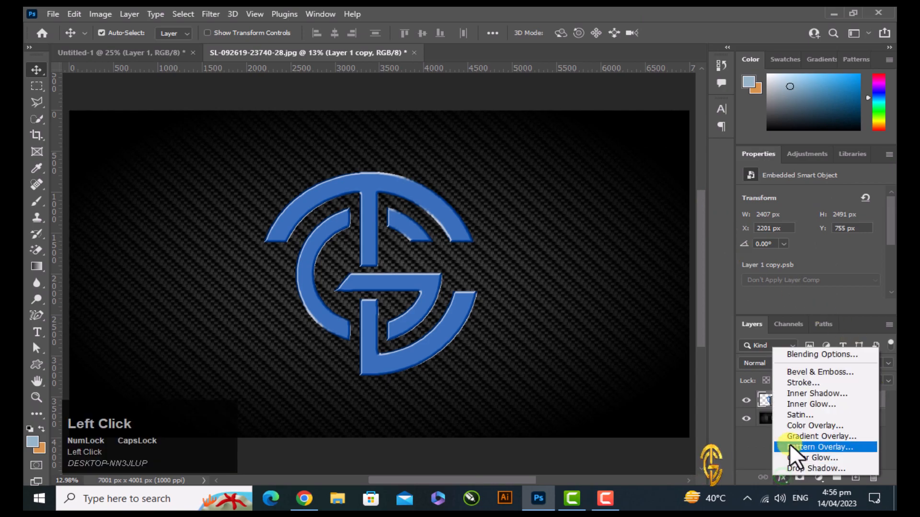
{"action": "left_click", "coordinate": [832, 355]}
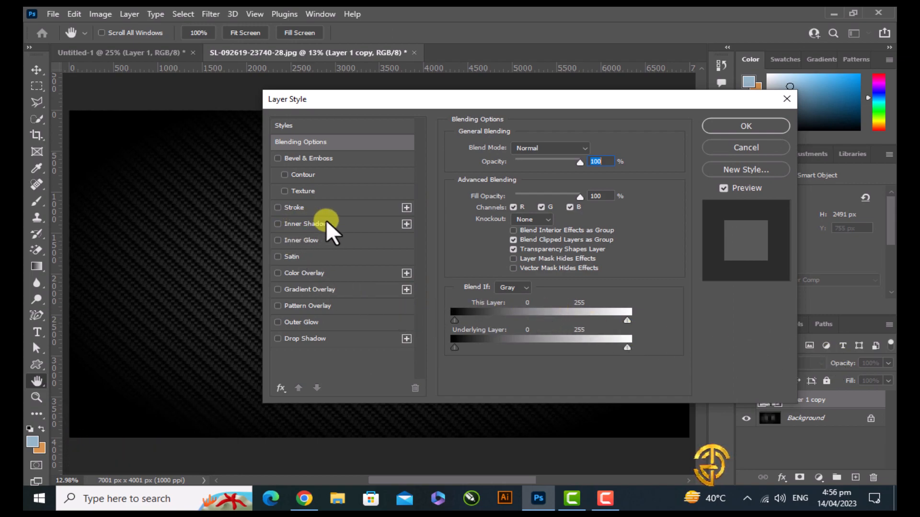
{"action": "left_click", "coordinate": [318, 241]}
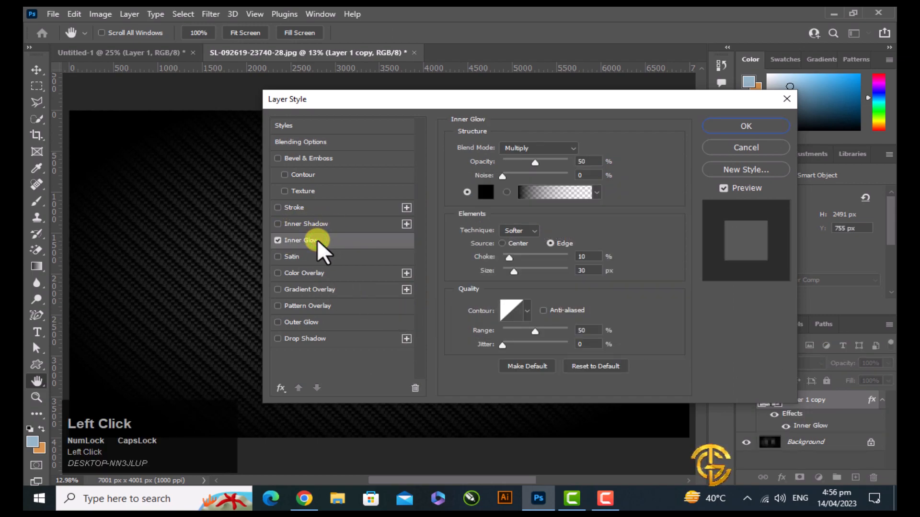
{"action": "left_click", "coordinate": [529, 149]}
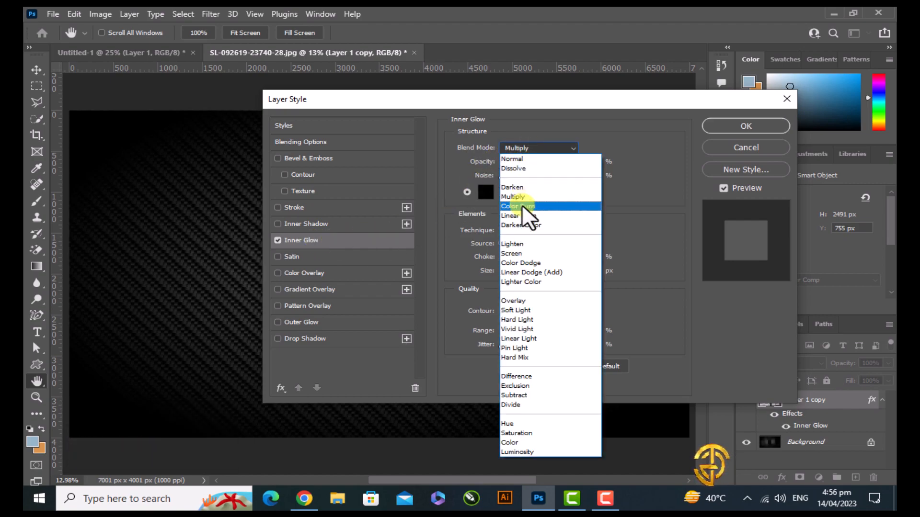
{"action": "left_click", "coordinate": [541, 264]}
{"action": "left_click_drag", "start_coordinate": [592, 161], "coordinate": [569, 163]}
{"action": "type", "text": "25"}
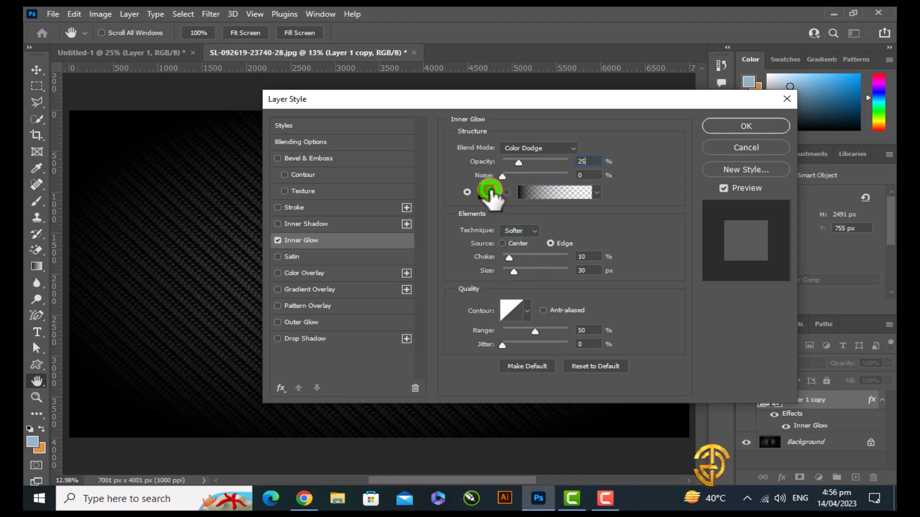
Set the smart object's inner glow color to white ffffff
{"action": "left_click", "coordinate": [490, 190]}
{"action": "left_click_drag", "start_coordinate": [513, 232], "coordinate": [464, 214]}
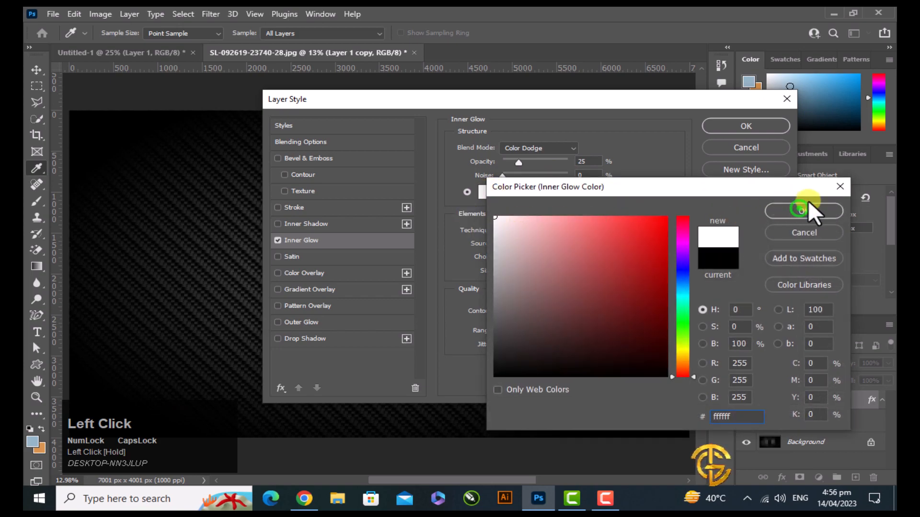
{"action": "left_click", "coordinate": [799, 209]}
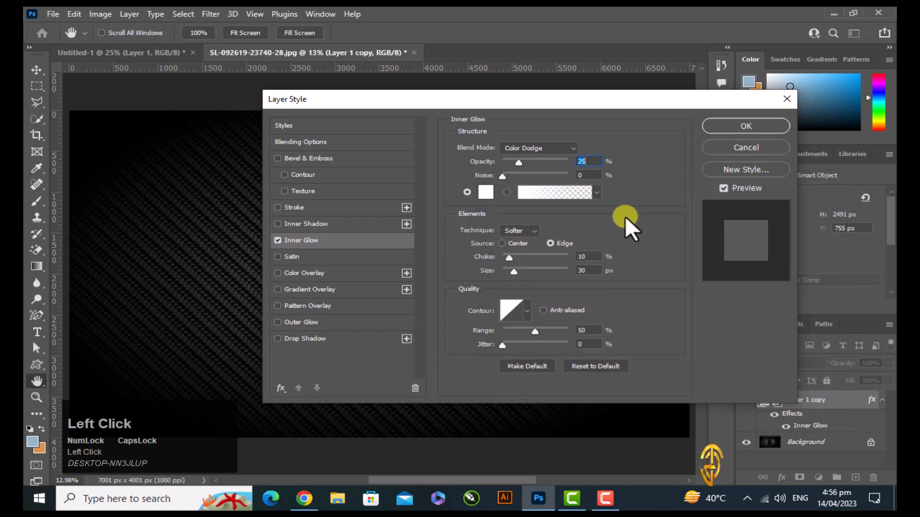
Set the smart object's inner glow to the Softer technique with Center source, 15% choke and 30 px size
{"action": "left_click", "coordinate": [519, 231]}
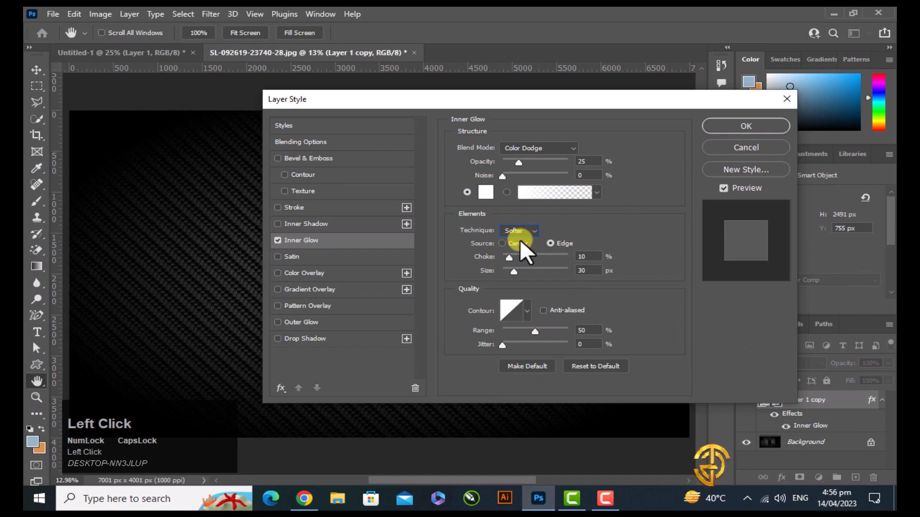
{"action": "left_click", "coordinate": [502, 243]}
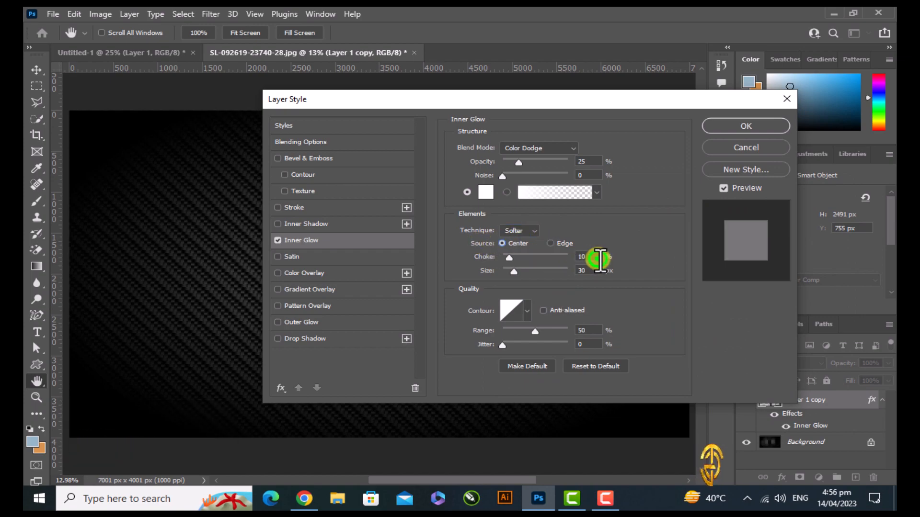
{"action": "left_click_drag", "start_coordinate": [594, 257], "coordinate": [545, 259]}
{"action": "type", "text": "15"}
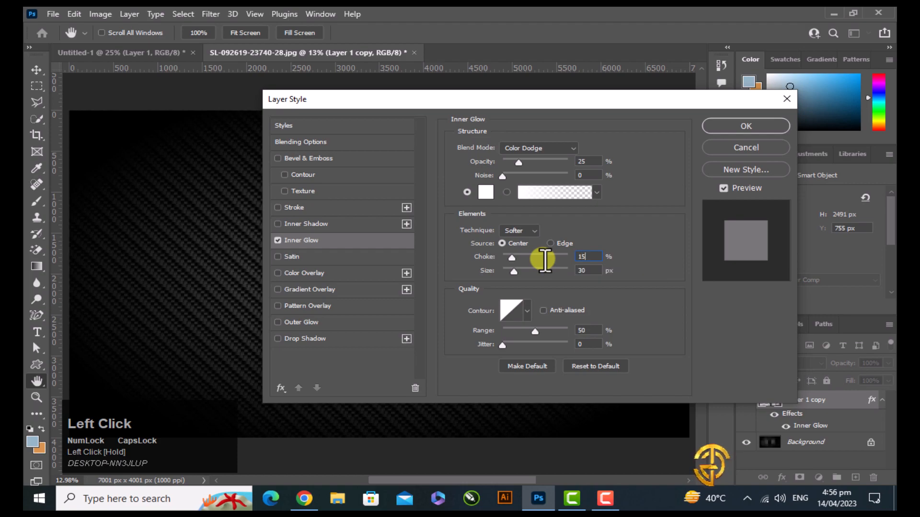
{"action": "left_click_drag", "start_coordinate": [586, 270], "coordinate": [579, 269]}
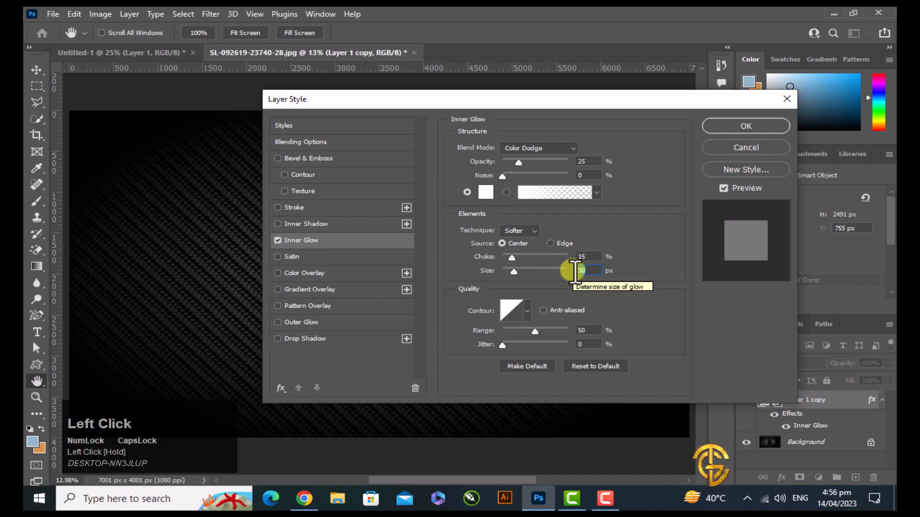
Add a Drop Shadow to the smart object and set its color to black 000000
{"action": "left_click", "coordinate": [295, 338]}
{"action": "left_click", "coordinate": [594, 150]}
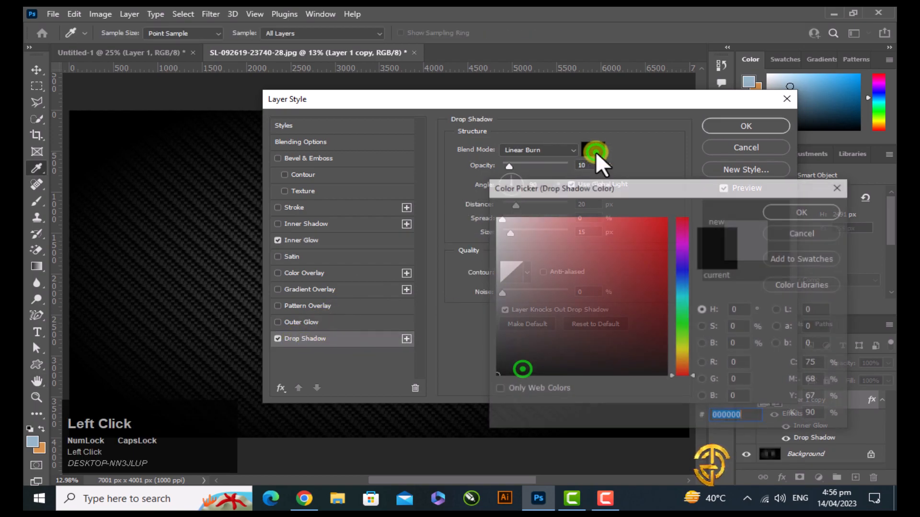
{"action": "left_click_drag", "start_coordinate": [521, 367], "coordinate": [475, 394]}
{"action": "left_click_drag", "start_coordinate": [754, 417], "coordinate": [692, 420]}
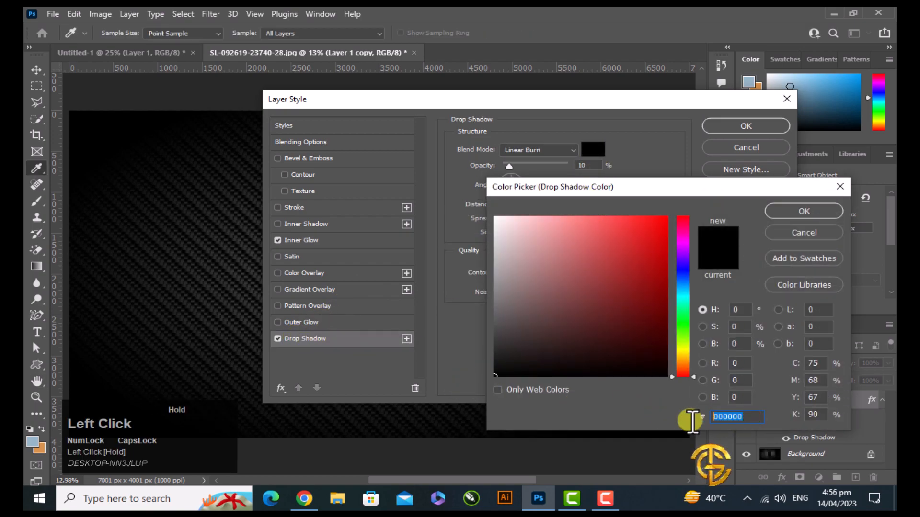
{"action": "left_click", "coordinate": [811, 212]}
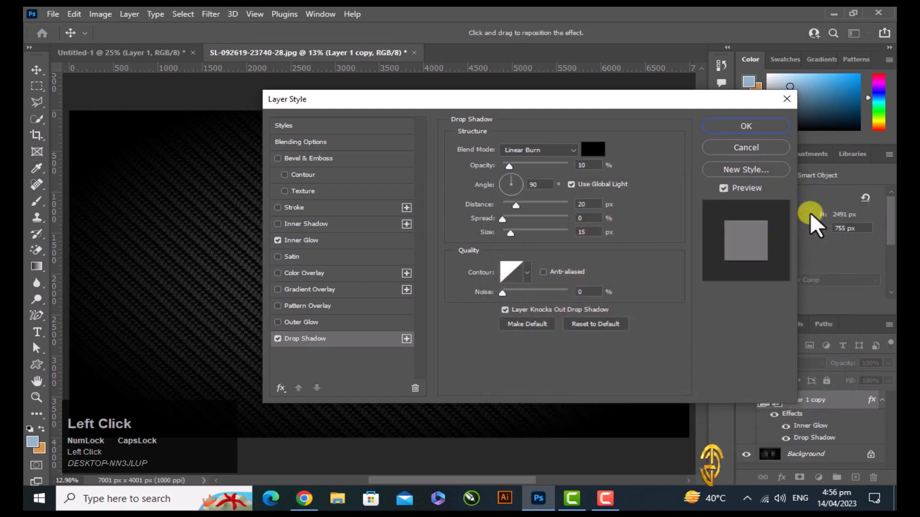
Set the drop shadow to Linear Burn, 10% opacity, 90° angle with global light, 20 px distance and 15 px size, and apply the layer styles
{"action": "left_click", "coordinate": [539, 146]}
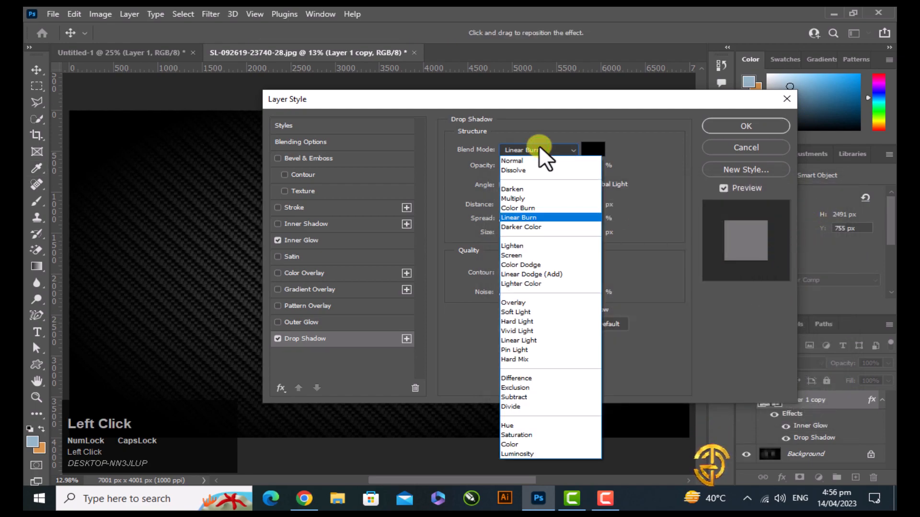
{"action": "left_click", "coordinate": [536, 219]}
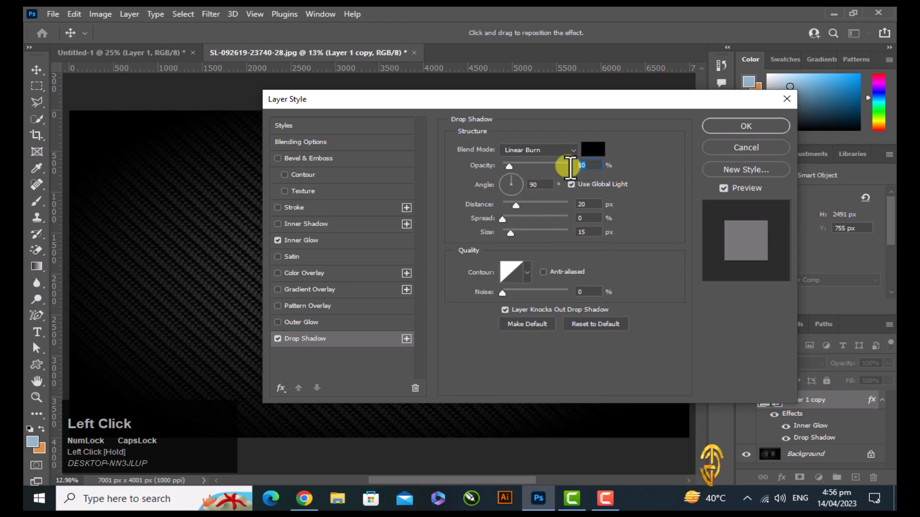
{"action": "left_click", "coordinate": [525, 186]}
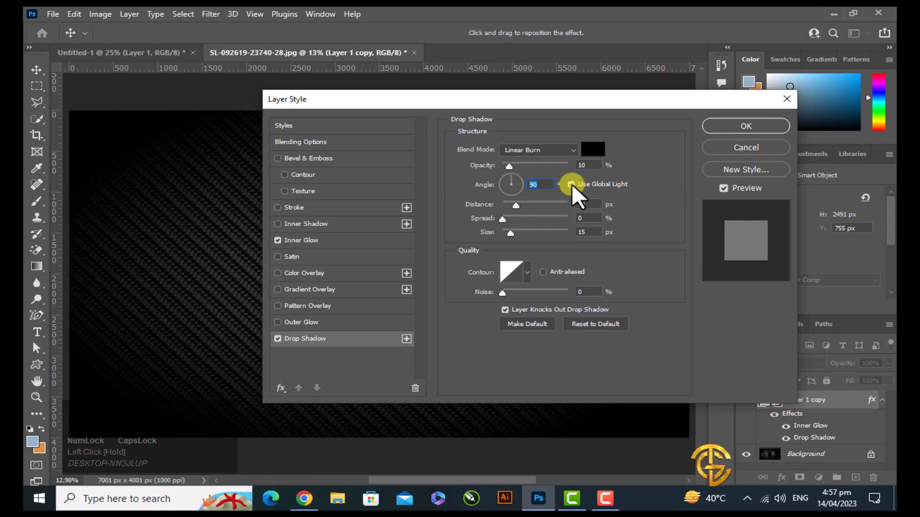
{"action": "left_click", "coordinate": [592, 204]}
{"action": "left_click_drag", "start_coordinate": [593, 202], "coordinate": [573, 205]}
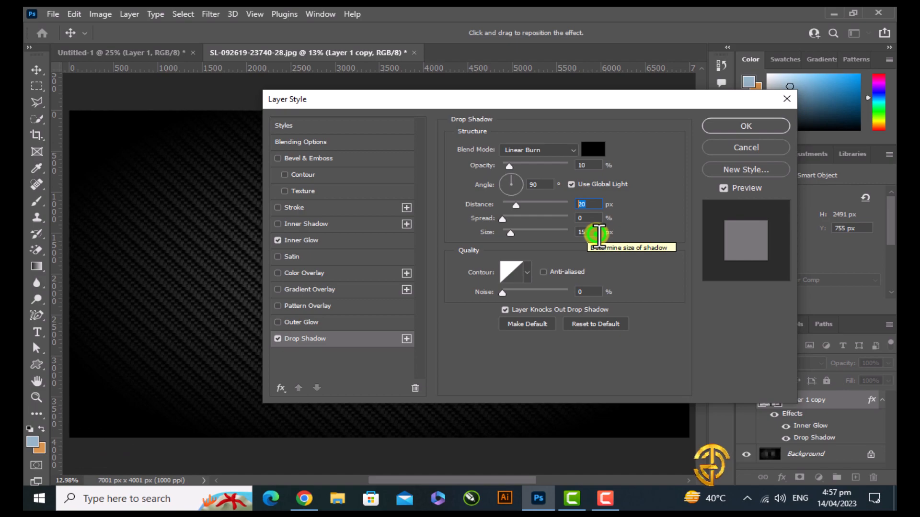
{"action": "left_click", "coordinate": [581, 234]}
{"action": "left_click_drag", "start_coordinate": [581, 234], "coordinate": [570, 238]}
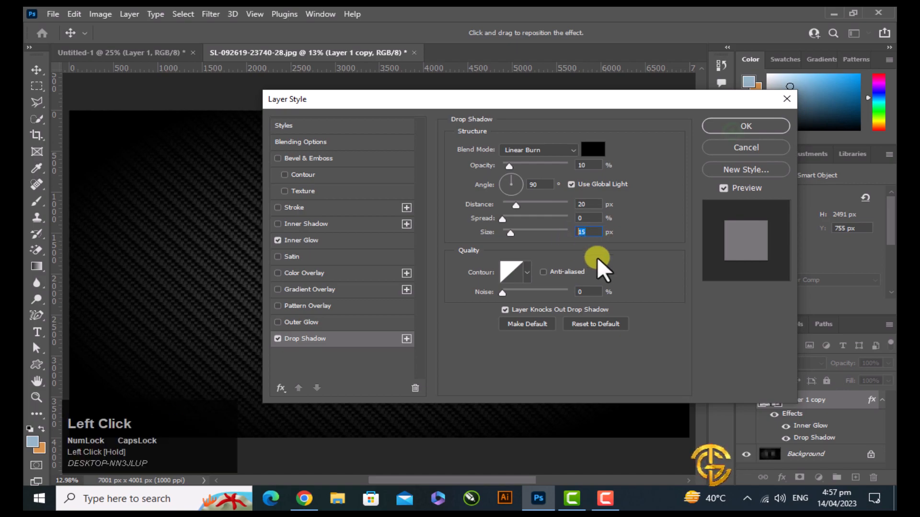
{"action": "left_click", "coordinate": [733, 133]}
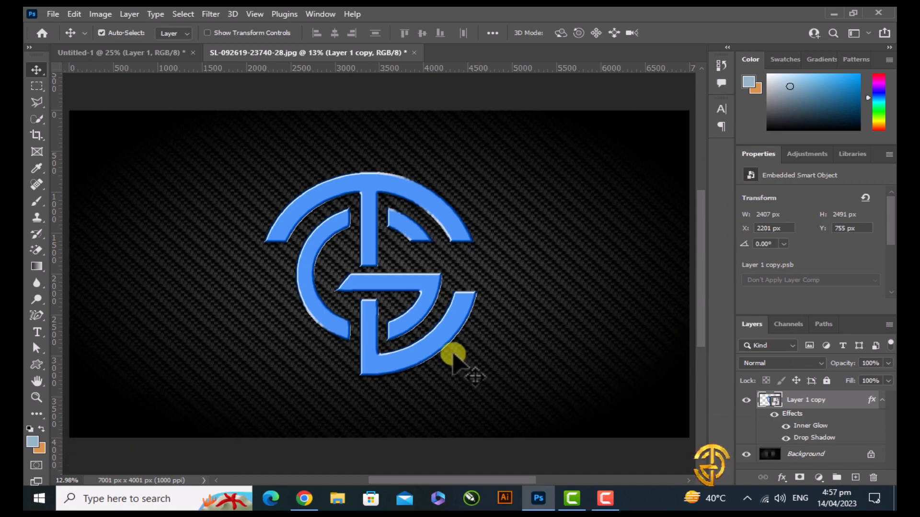
Add a Hue/Saturation adjustment layer clipped to the logo smart object and shift its hue to +180
{"action": "key", "text": "z"}
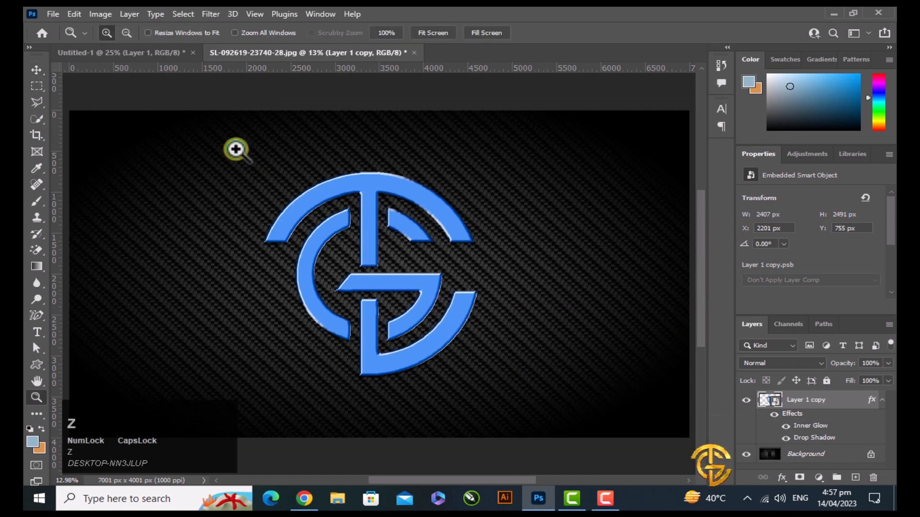
{"action": "left_click_drag", "start_coordinate": [236, 149], "coordinate": [518, 399]}
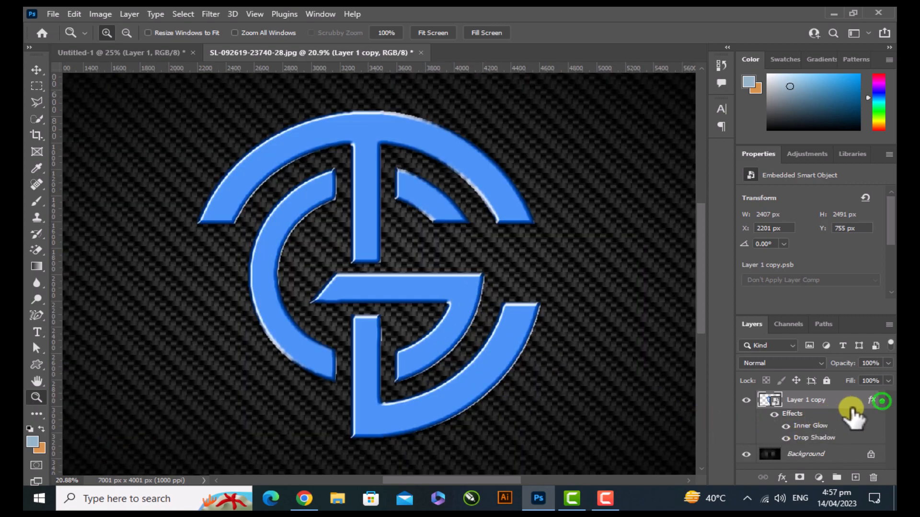
{"action": "left_click", "coordinate": [882, 400]}
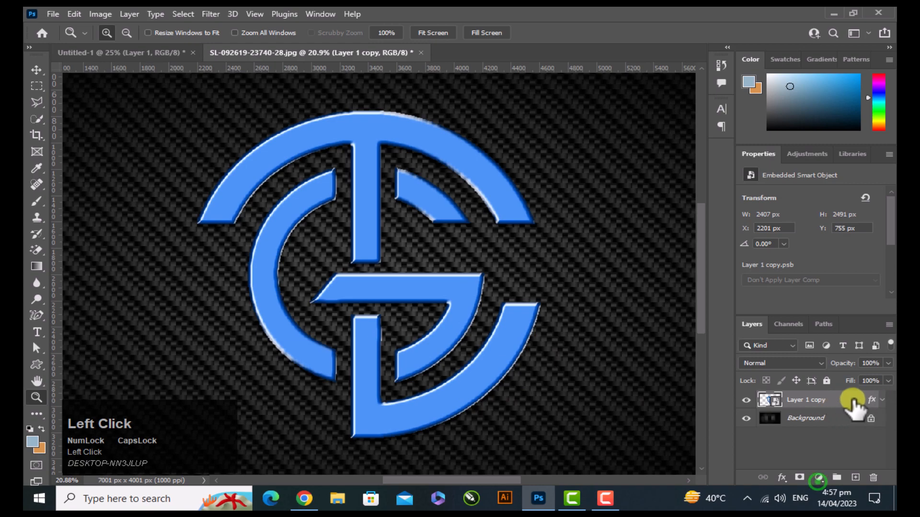
{"action": "left_click", "coordinate": [818, 478]}
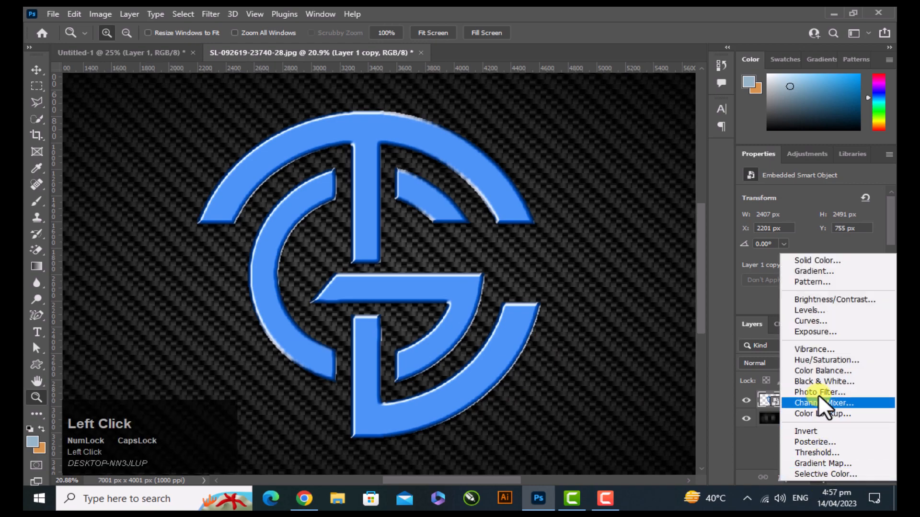
{"action": "left_click", "coordinate": [827, 359]}
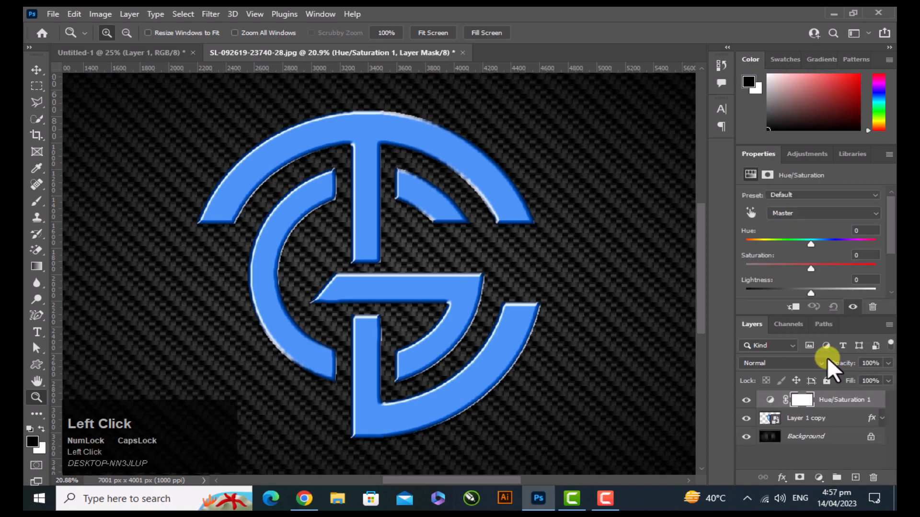
{"action": "left_click", "coordinate": [793, 307]}
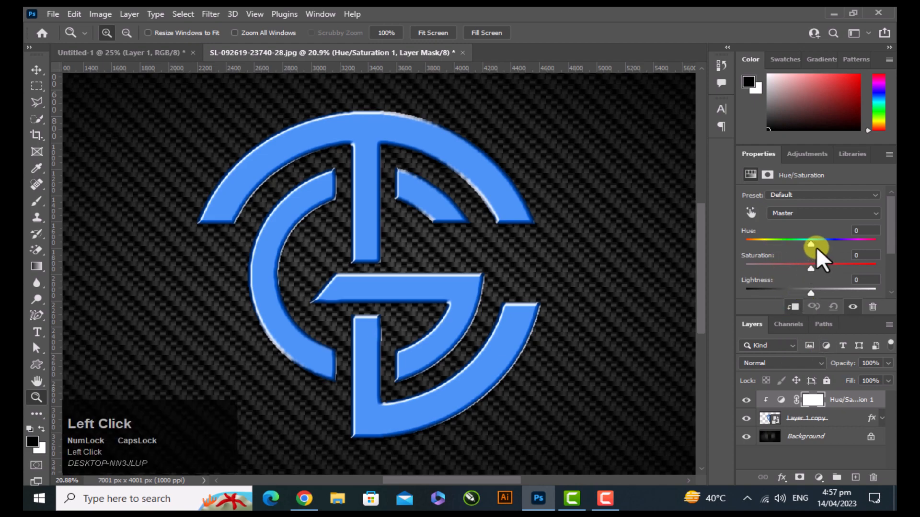
{"action": "left_click_drag", "start_coordinate": [809, 243], "coordinate": [853, 246]}
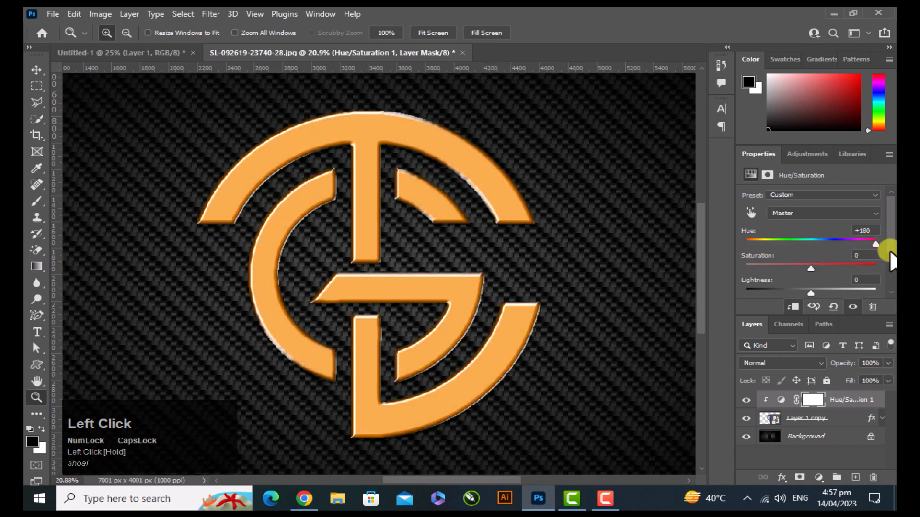